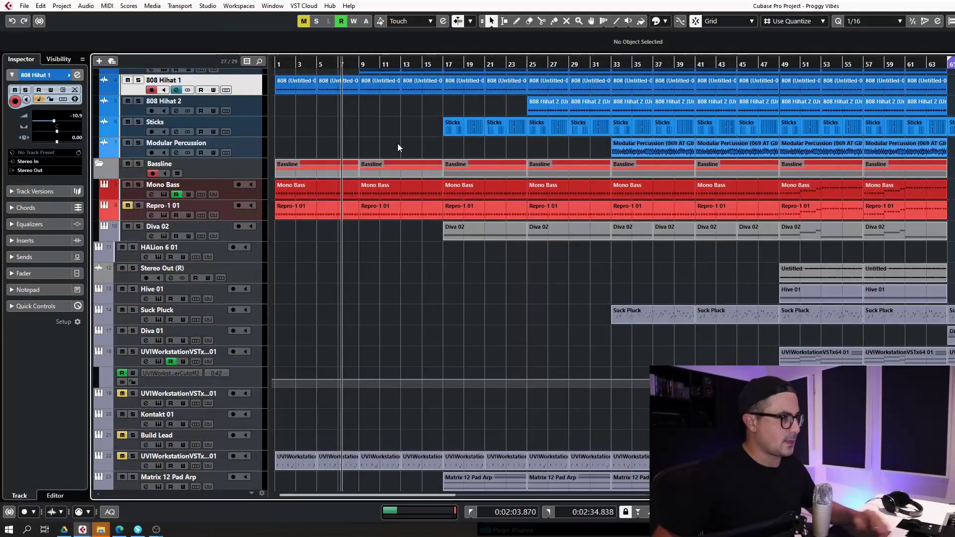
# - Select the Diva 02 track and open its Channel Settings with inserts and the flat EQ
pyautogui.click(389, 204)
pyautogui.click(386, 234)
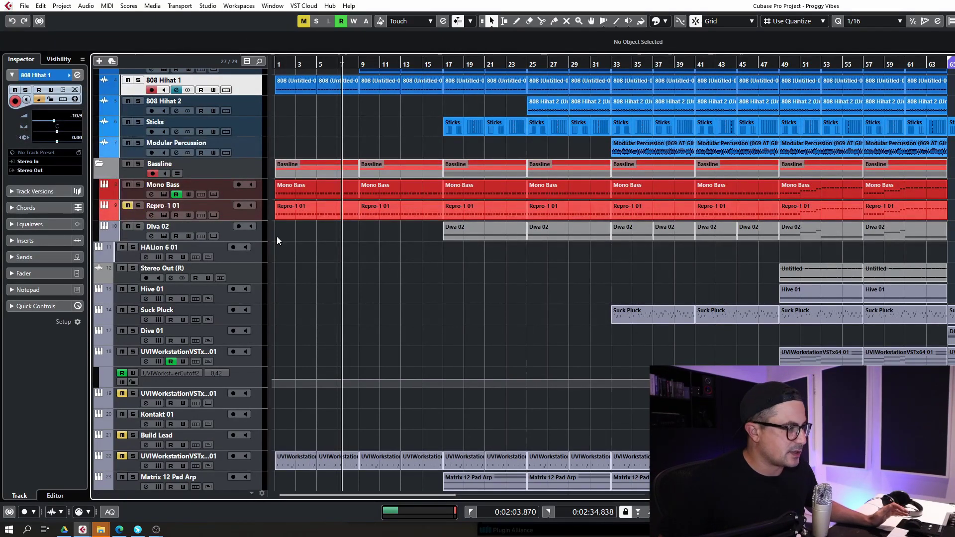
pyautogui.click(235, 237)
pyautogui.click(151, 237)
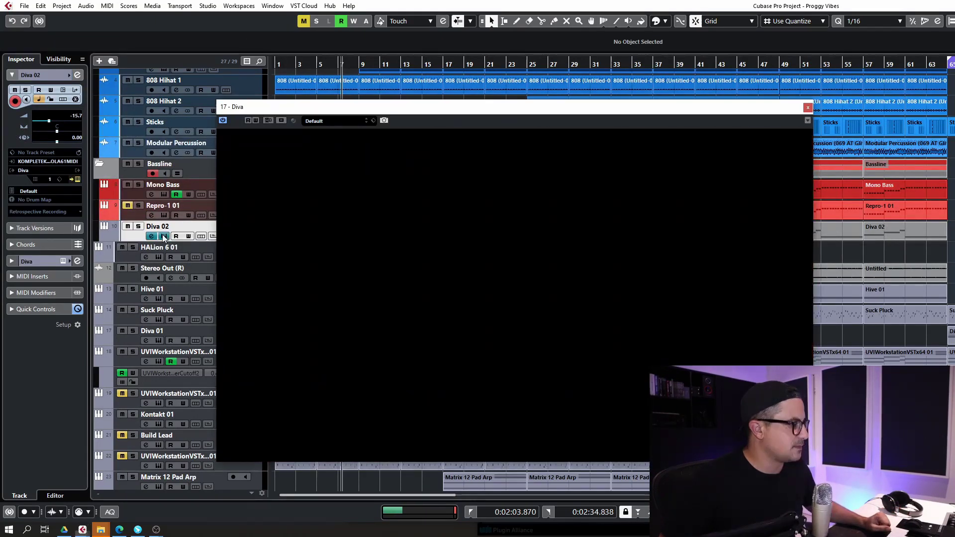
pyautogui.click(149, 237)
pyautogui.click(149, 237)
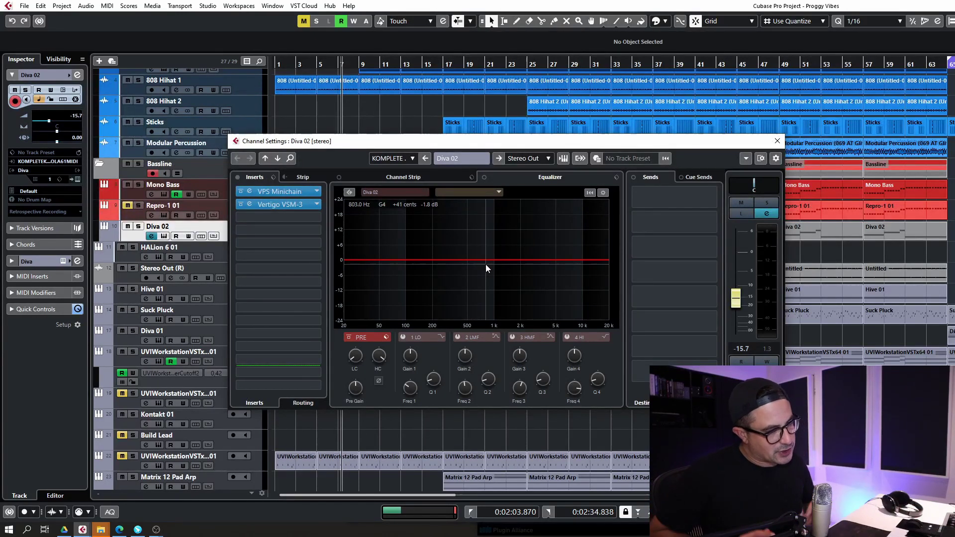
# - Load Maag EQ4 into Diva 02's third insert slot and drag its window to the left
pyautogui.click(303, 216)
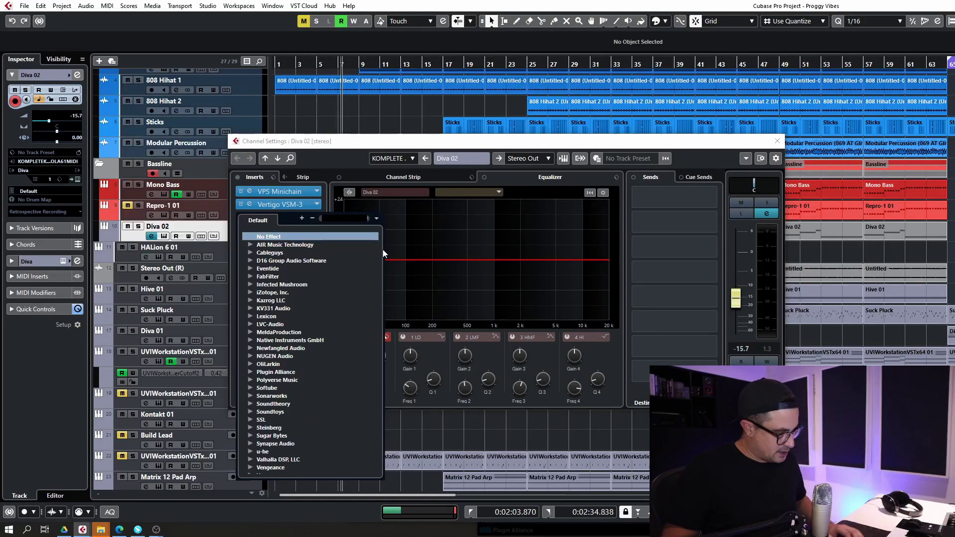
pyautogui.write('maag4')
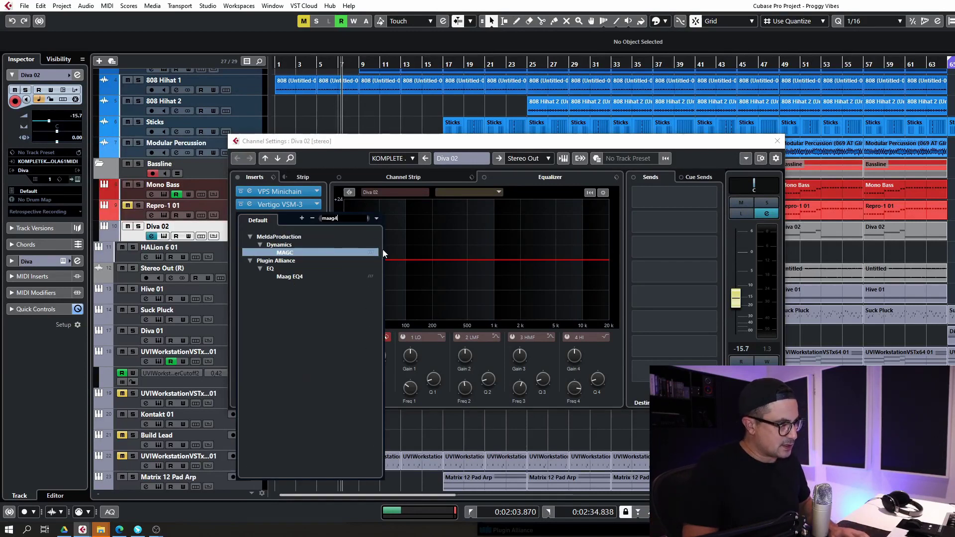
pyautogui.click(297, 277)
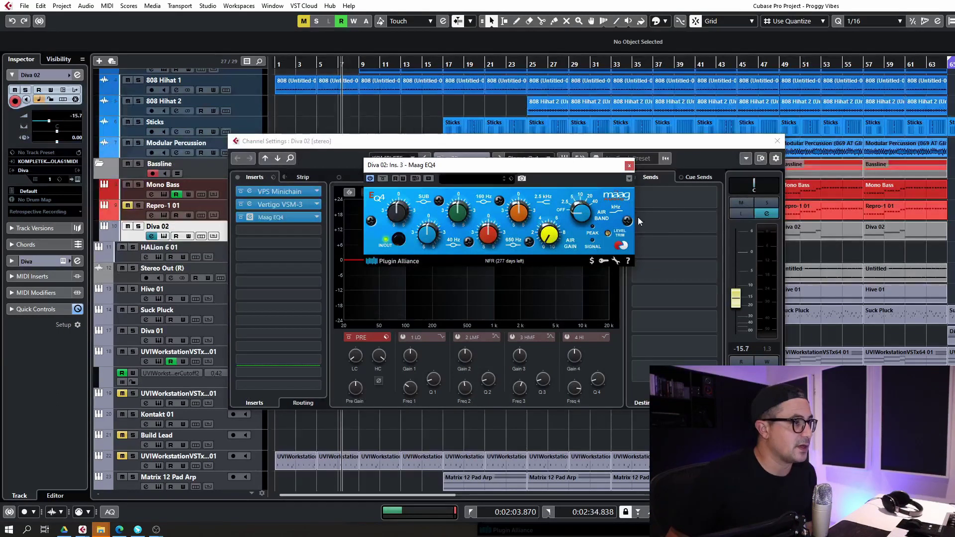
pyautogui.moveTo(612, 167); pyautogui.dragTo(280, 321)
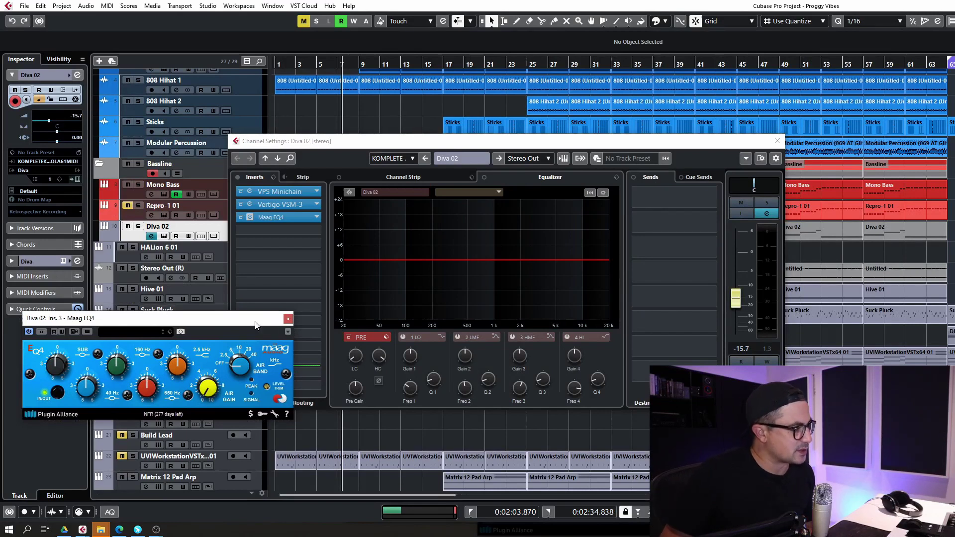
# - Close the Maag EQ4 plugin window
pyautogui.click(288, 320)
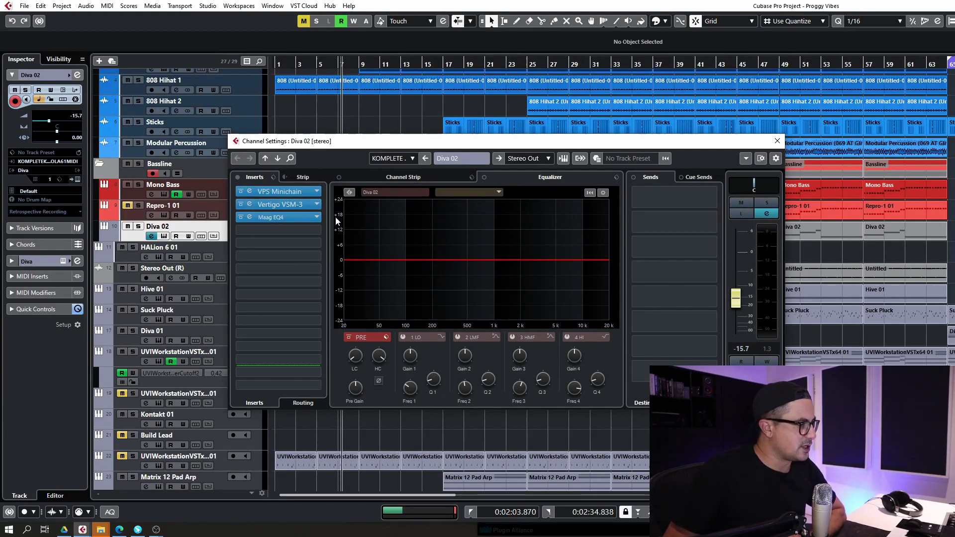
# - Reorder inserts to Vertigo VSM-3, Maag EQ4, VPS Minichain, with the channel strip placed pre-inserts
pyautogui.click(295, 177)
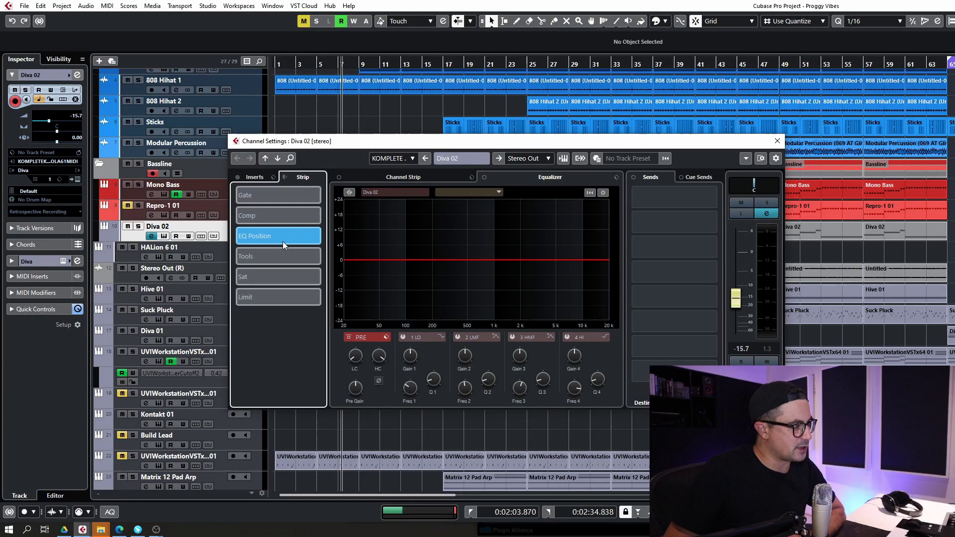
pyautogui.click(373, 178)
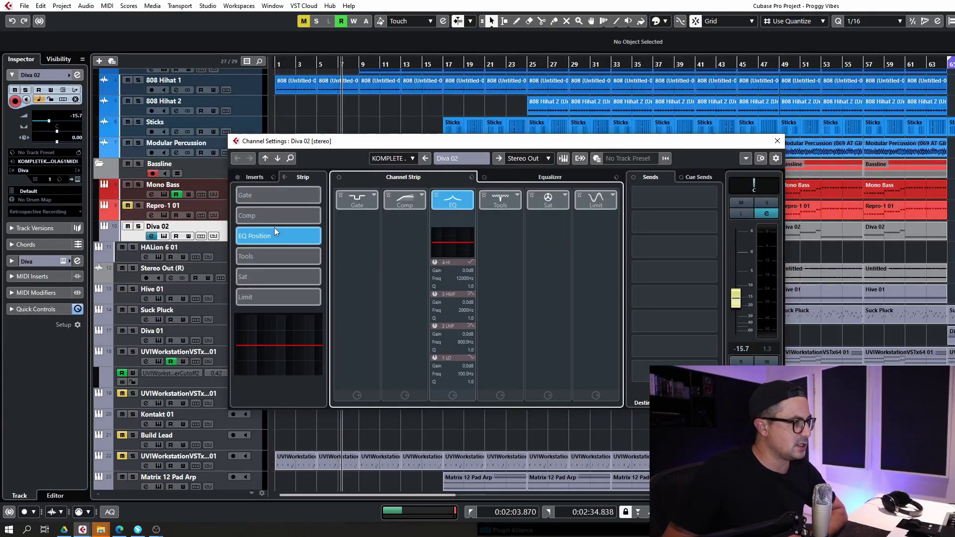
pyautogui.moveTo(274, 228); pyautogui.dragTo(275, 196)
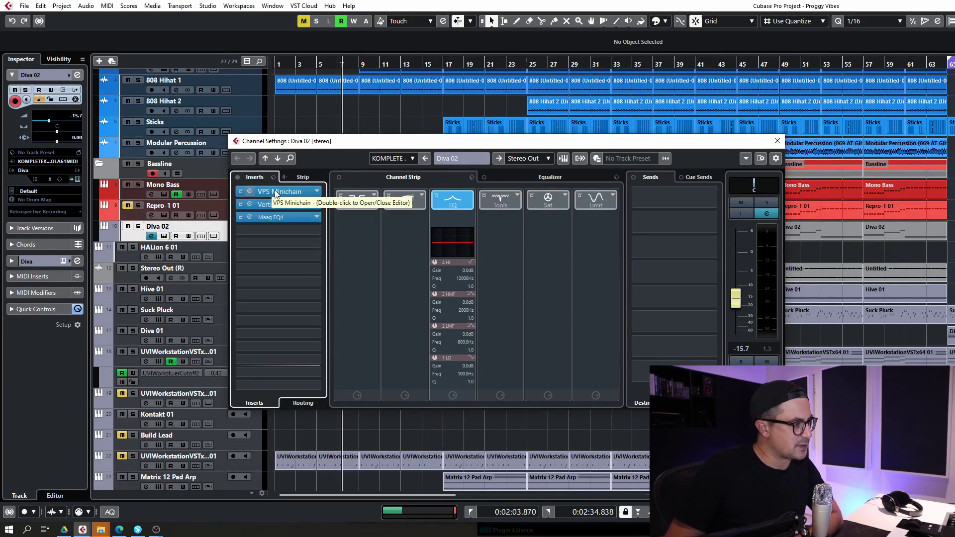
pyautogui.moveTo(274, 190); pyautogui.dragTo(275, 230)
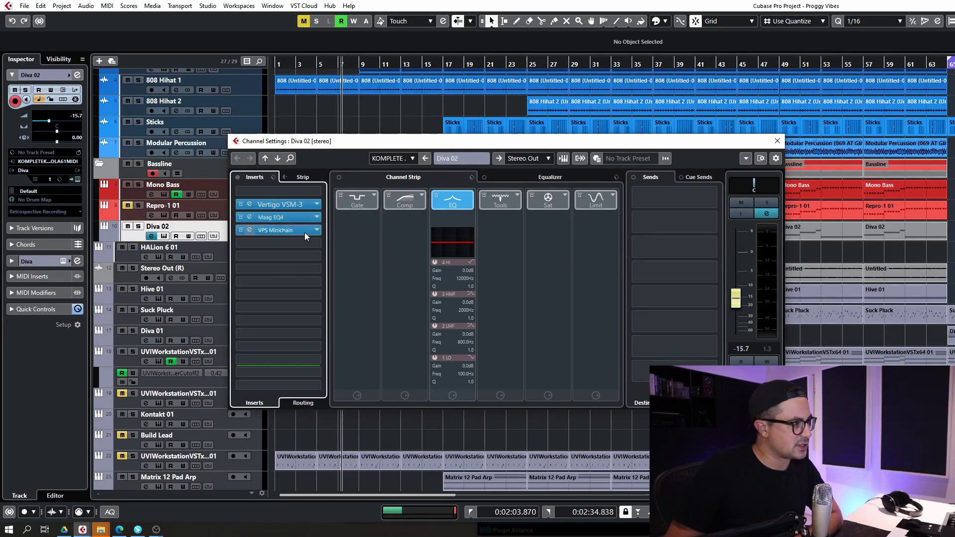
pyautogui.click(301, 177)
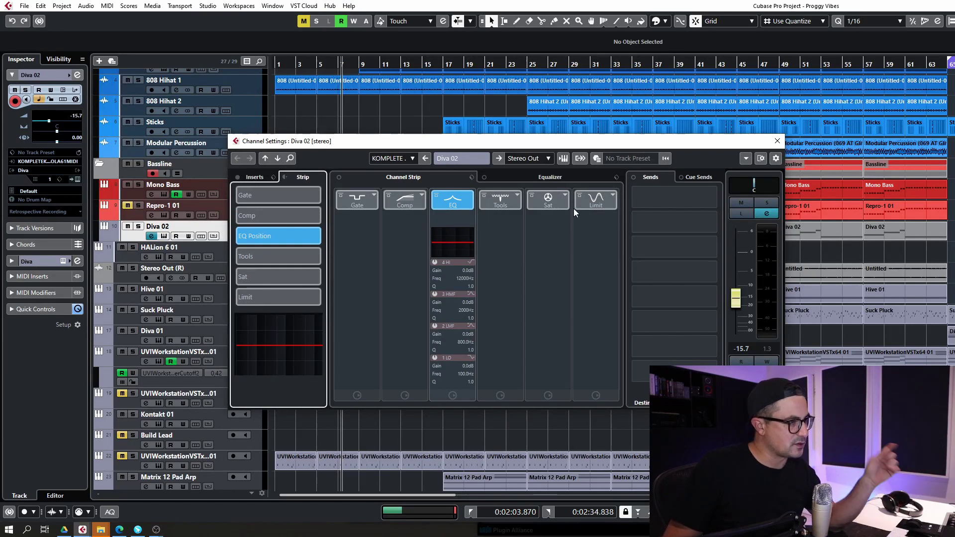
pyautogui.click(285, 177)
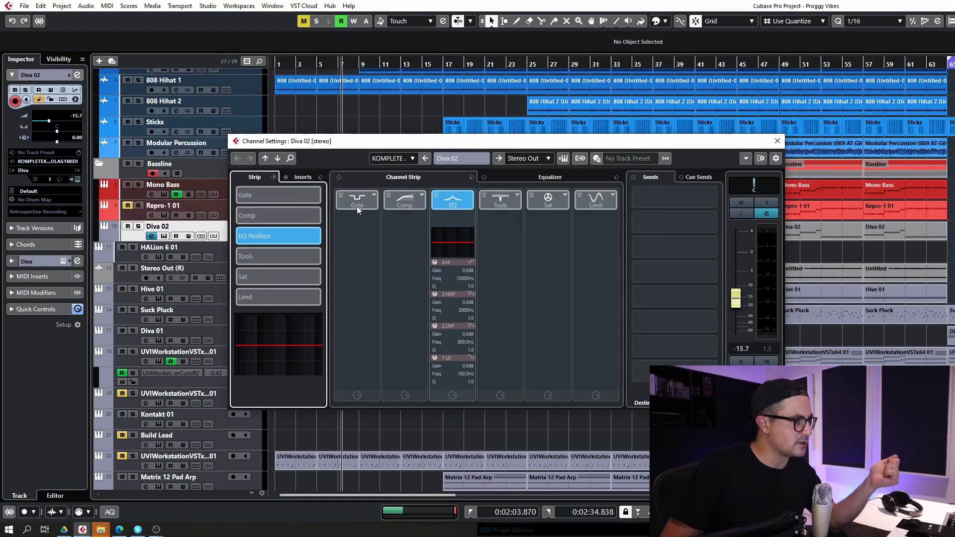
pyautogui.click(297, 177)
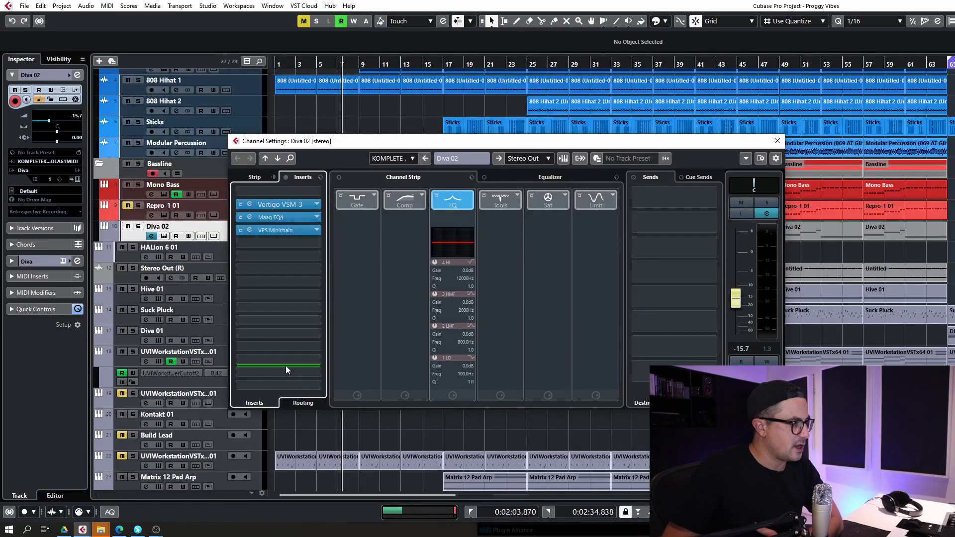
# - Raise the pre/post-fader insert divider and expand the flat equalizer (20 Hz low cut, 20000 Hz high cut)
pyautogui.click(295, 325)
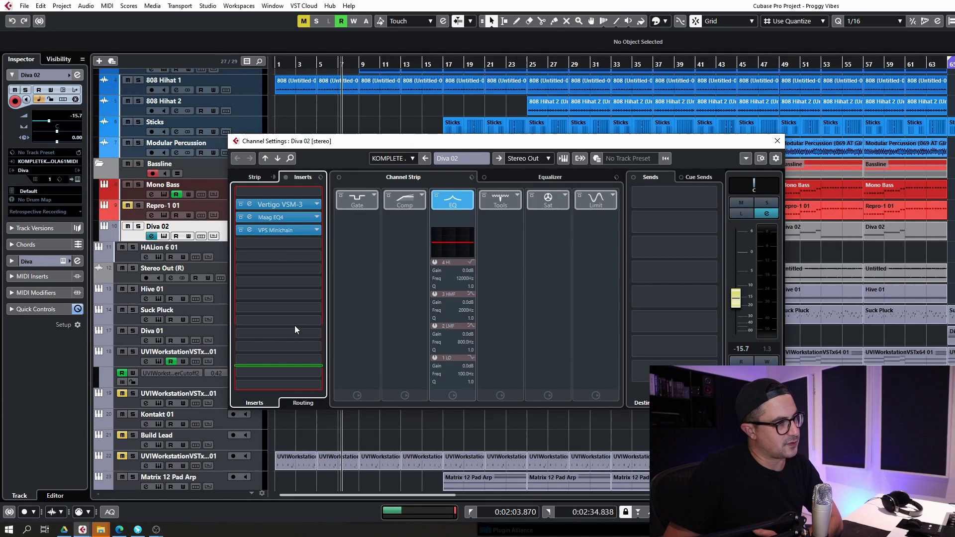
pyautogui.moveTo(285, 365); pyautogui.dragTo(258, 311)
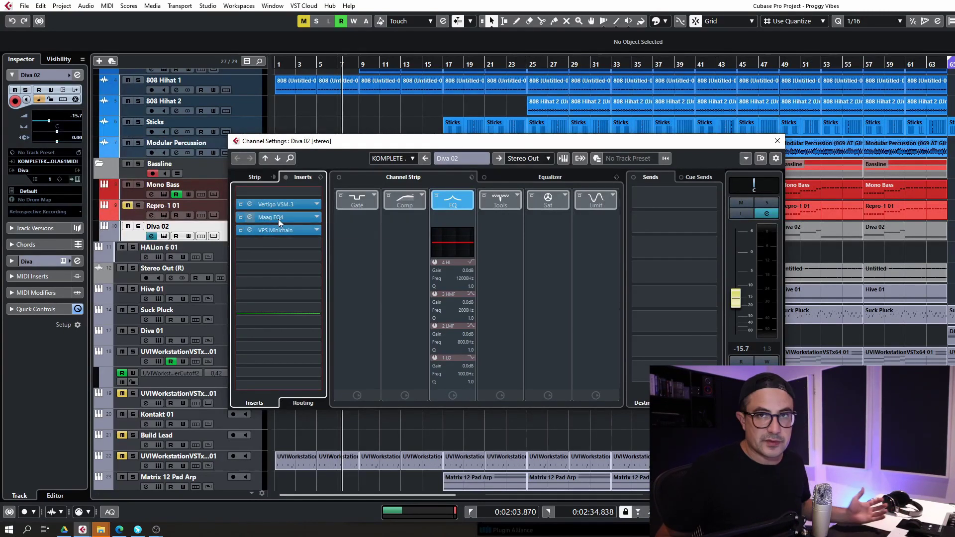
pyautogui.click(570, 178)
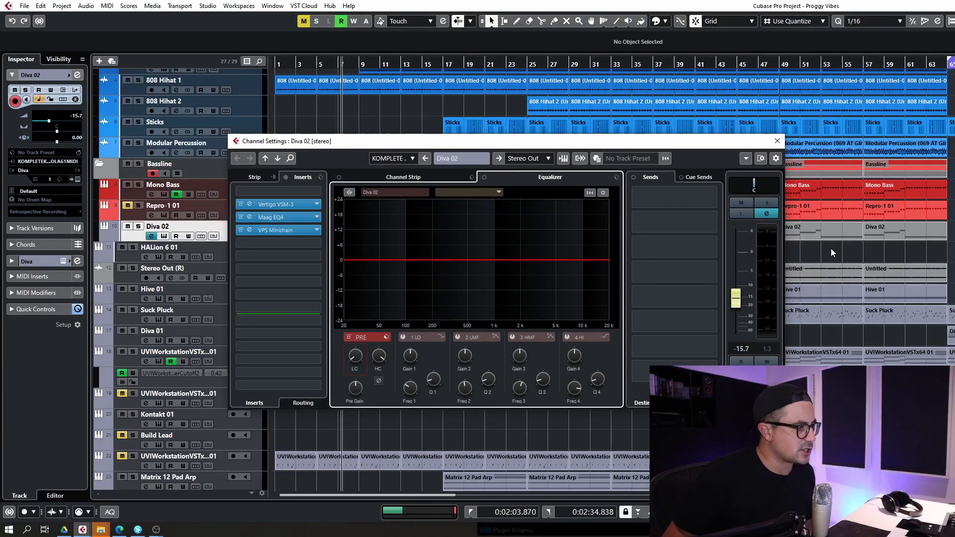
# - Raise the pre/post-fader split further and switch on the low cut at 85.5 Hz
pyautogui.moveTo(361, 357)
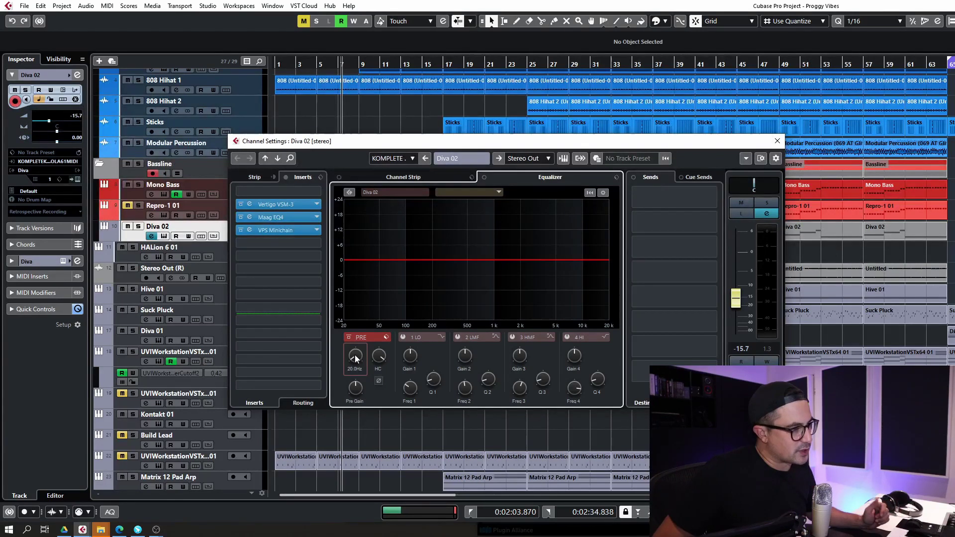
pyautogui.rightClick(356, 355)
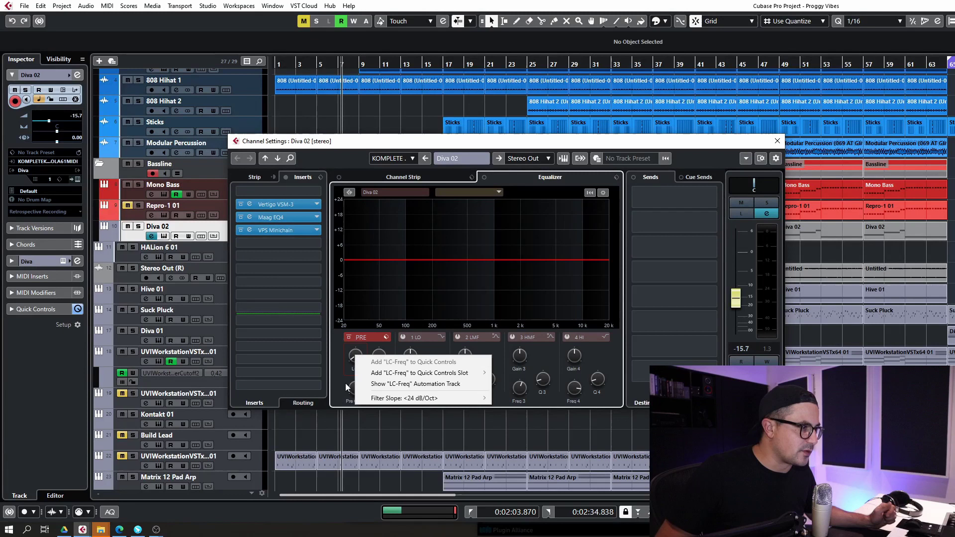
pyautogui.click(323, 387)
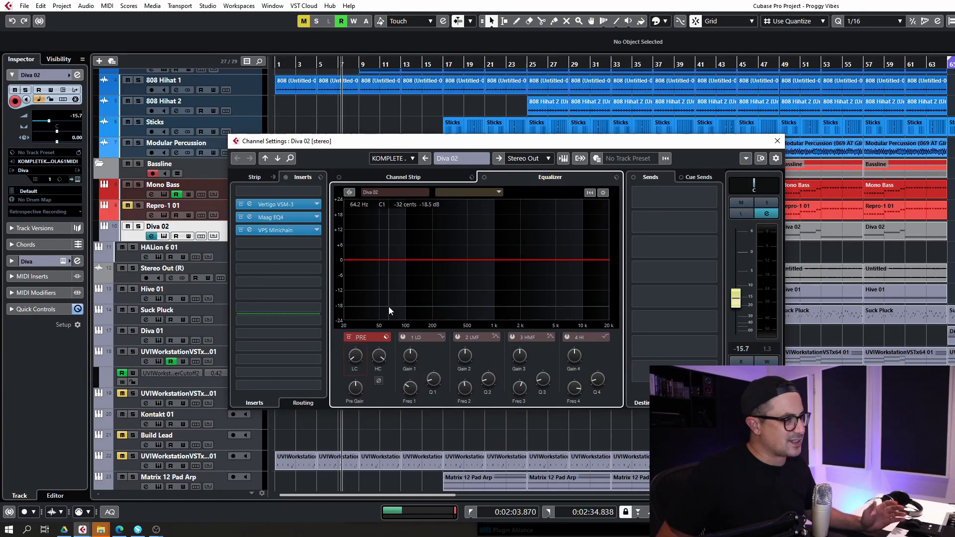
pyautogui.moveTo(352, 358)
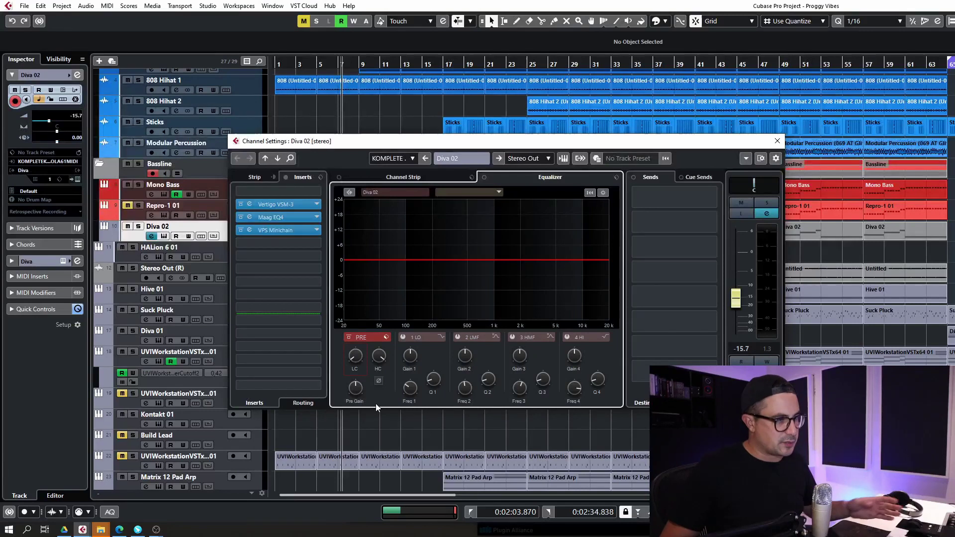
pyautogui.moveTo(291, 362); pyautogui.dragTo(249, 259)
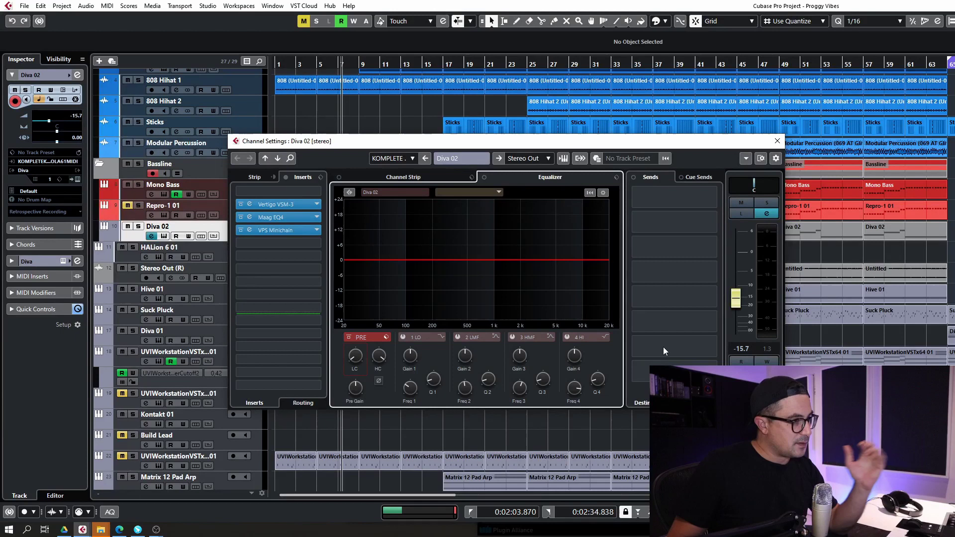
pyautogui.moveTo(354, 361); pyautogui.dragTo(356, 335)
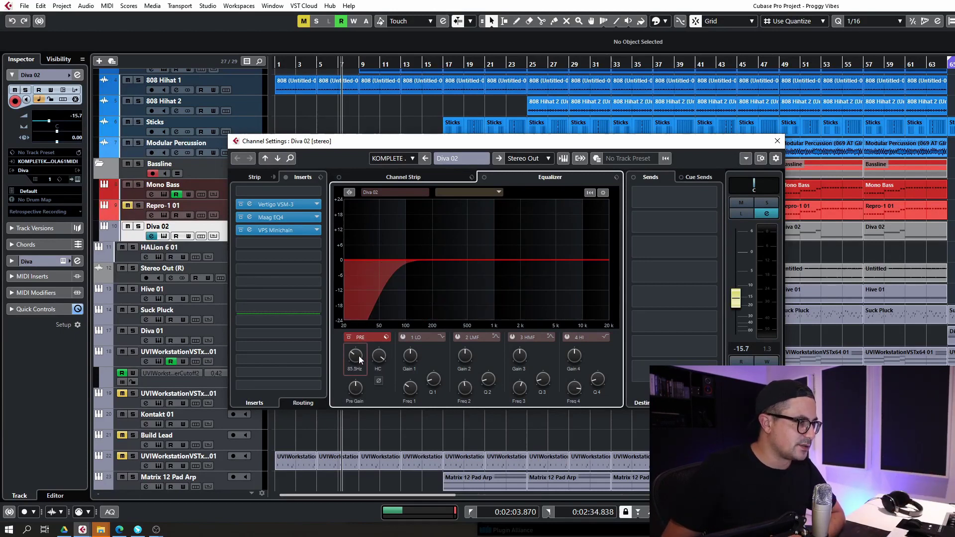
pyautogui.scroll(-2, 357, 356)
# - Set the low-cut slope to 48 dB/Oct, then return it to 24 dB/Oct
pyautogui.rightClick(350, 355)
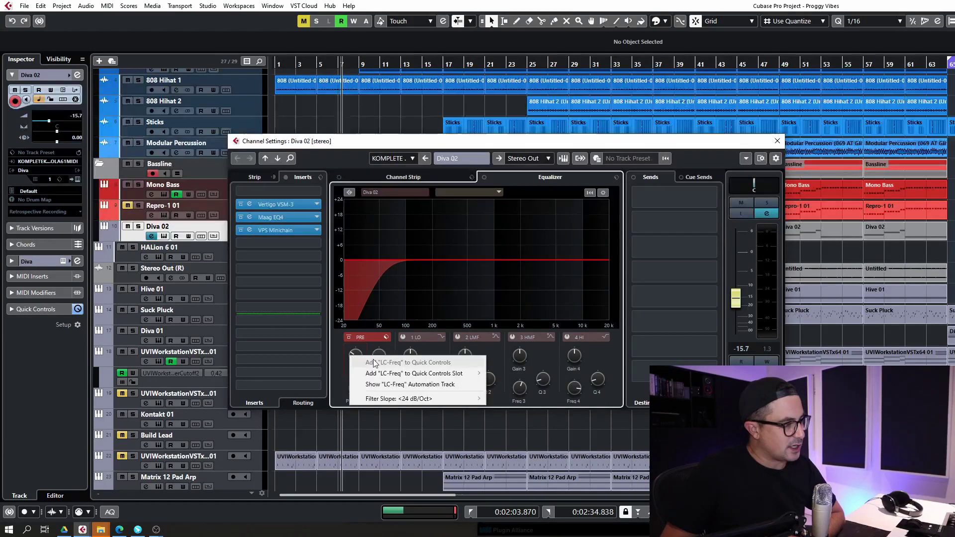
pyautogui.click(329, 379)
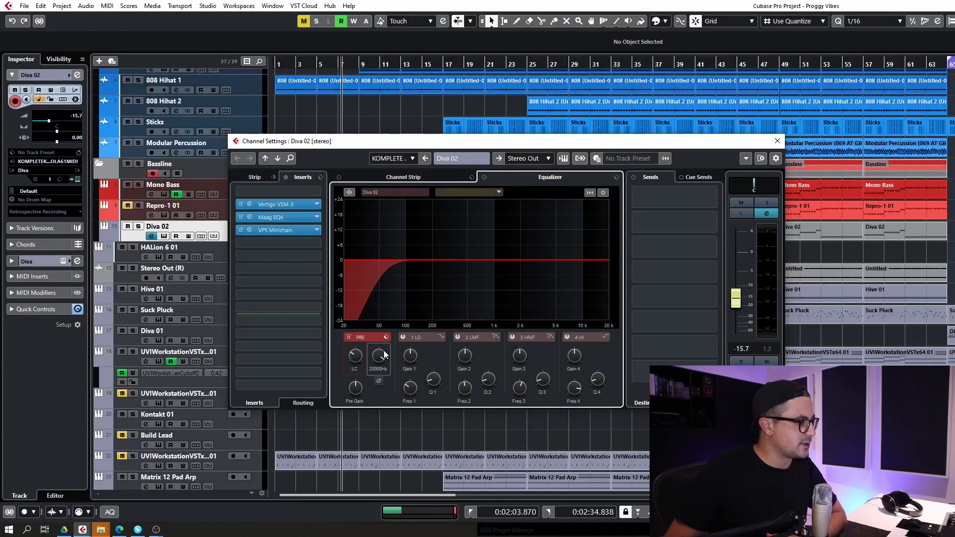
pyautogui.rightClick(353, 356)
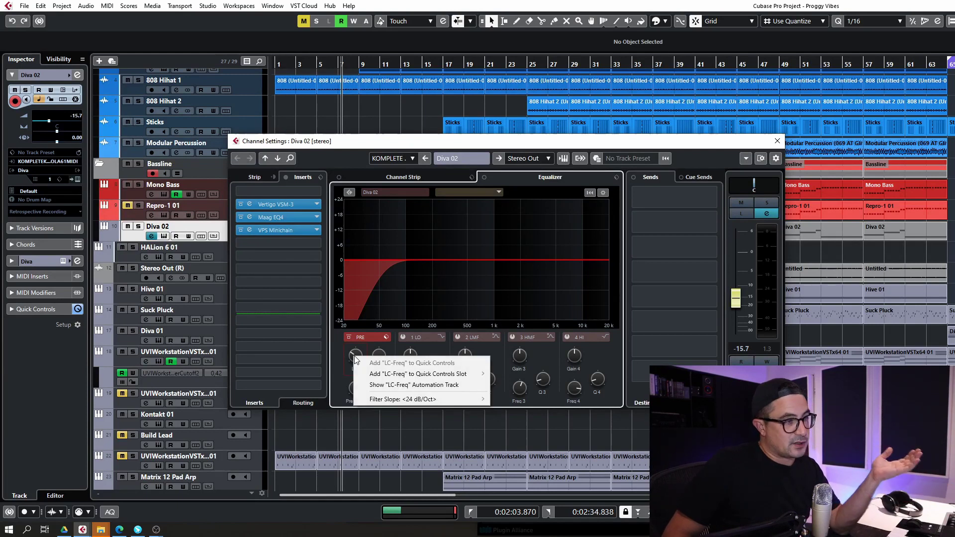
pyautogui.moveTo(372, 400)
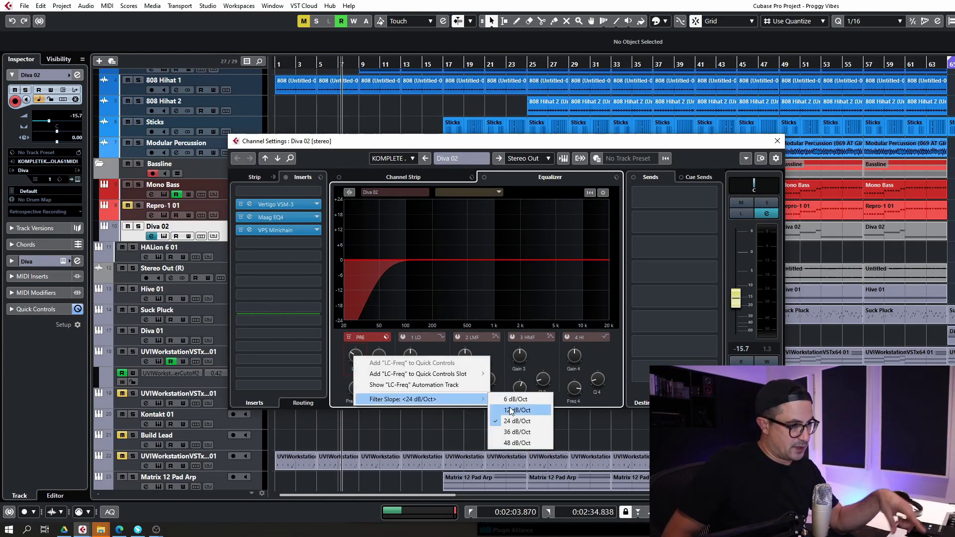
pyautogui.click(518, 443)
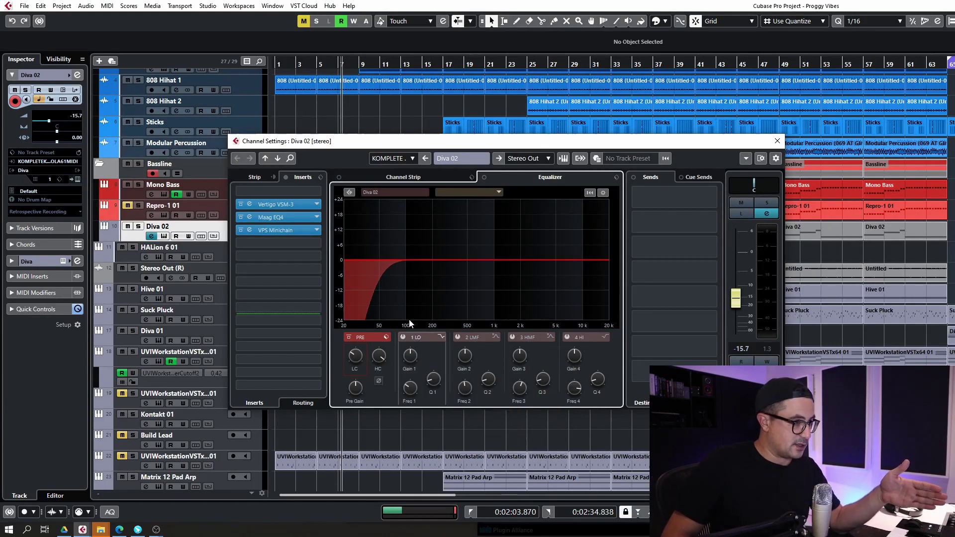
pyautogui.rightClick(356, 361)
pyautogui.moveTo(435, 401)
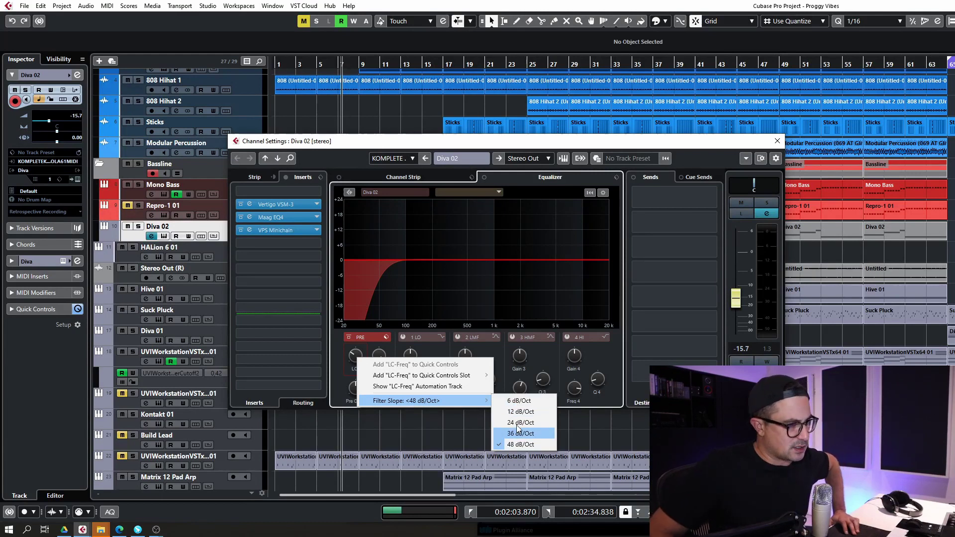
pyautogui.click(519, 423)
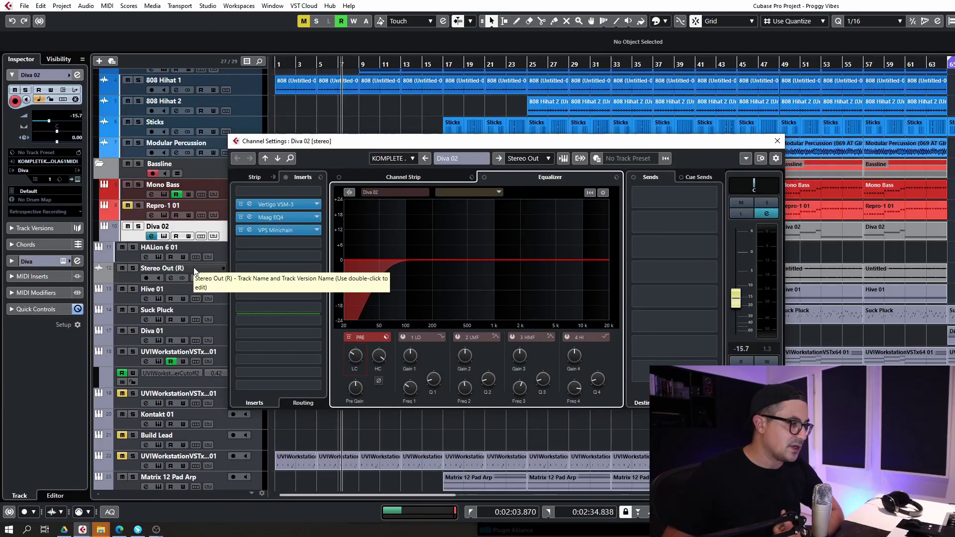
# - Toggle the high cut on and off, disable the low cut, and close the pre-filter presets unchanged
pyautogui.click(379, 355)
pyautogui.click(381, 355)
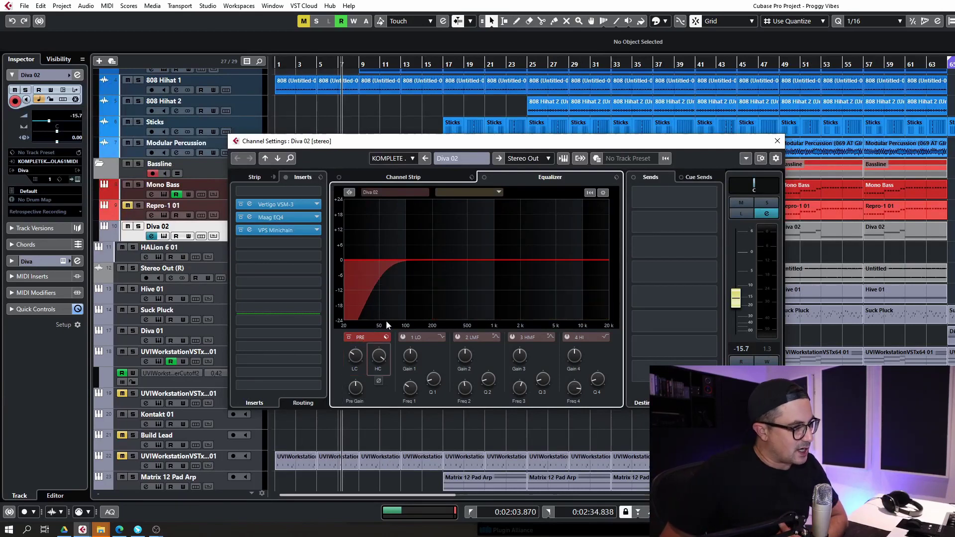
pyautogui.click(356, 353)
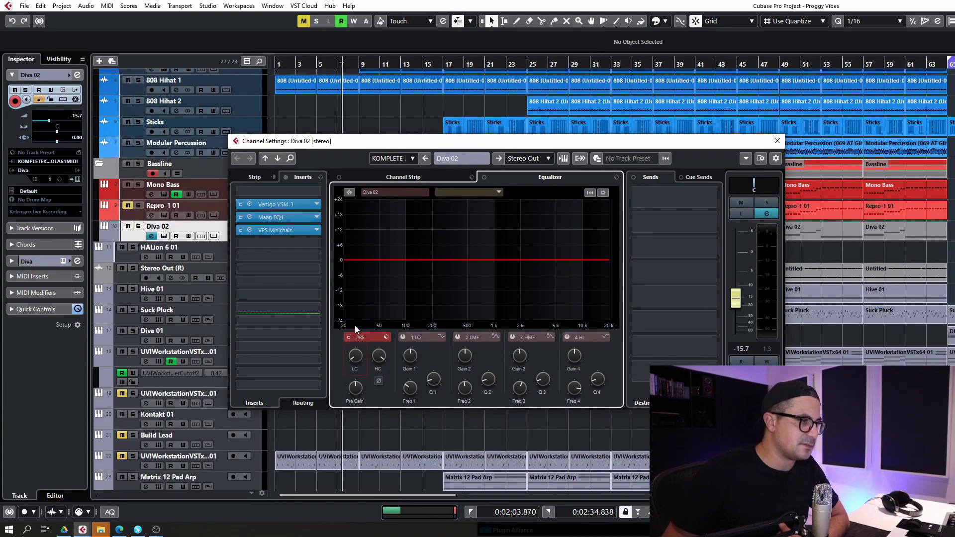
pyautogui.click(387, 337)
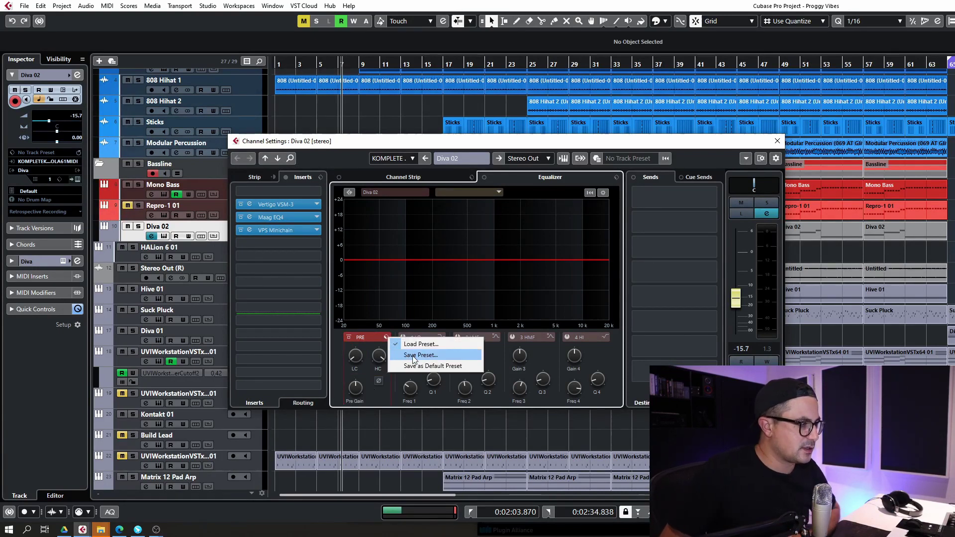
pyautogui.click(327, 359)
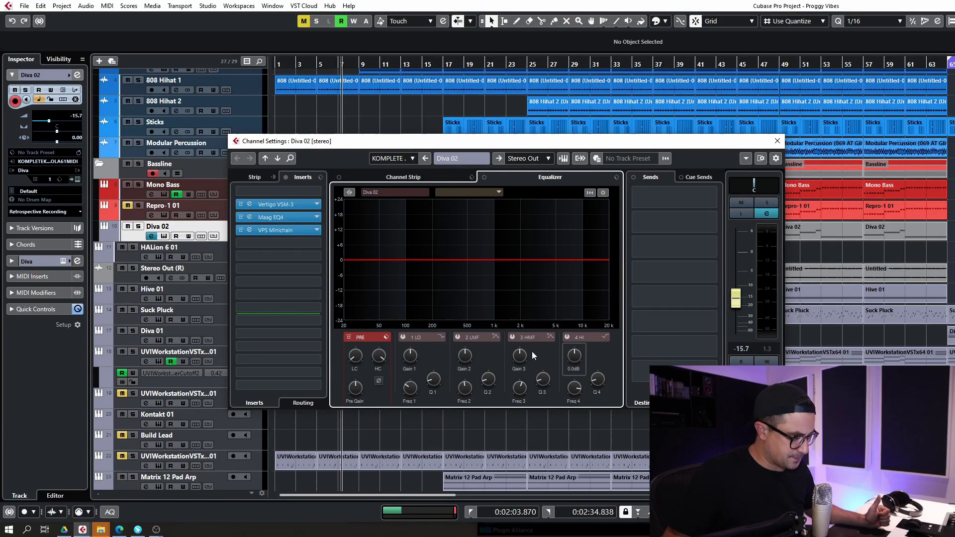
# - View band 2's Parametric I/II filter types, then show the filter-type choices for the 4 HI band
pyautogui.click(496, 337)
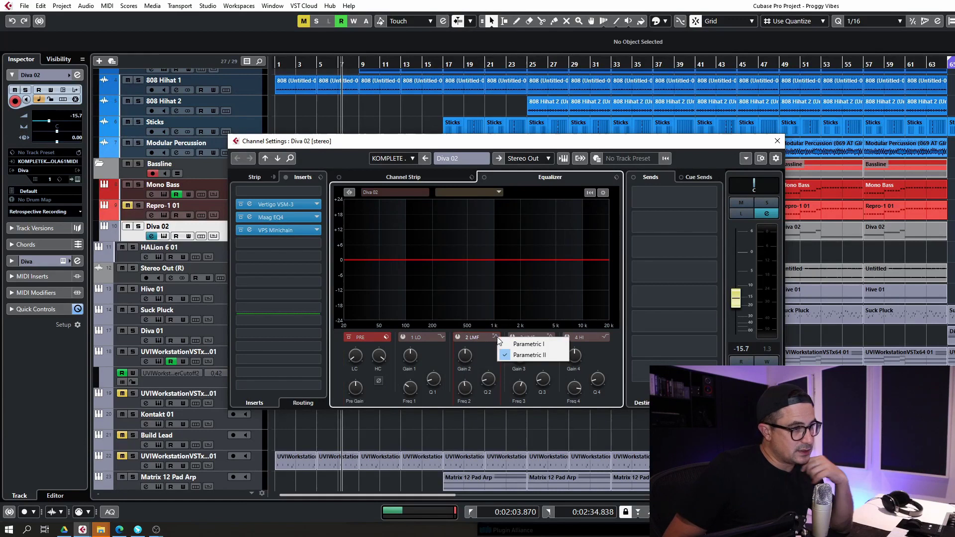
pyautogui.click(533, 354)
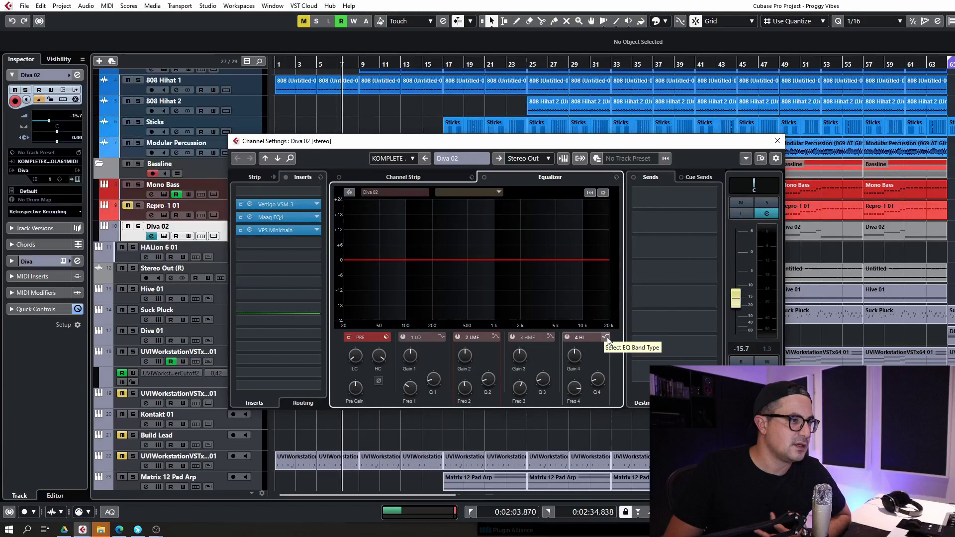
pyautogui.click(606, 339)
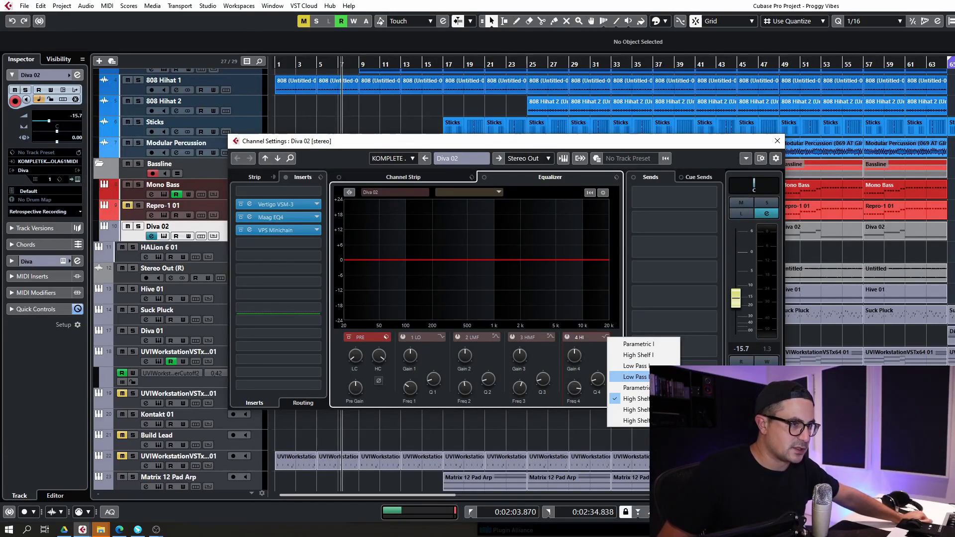
# - Try band 4 as a resonant low-pass with a cutoff sweep, then as a boosted Parametric II
pyautogui.click(662, 377)
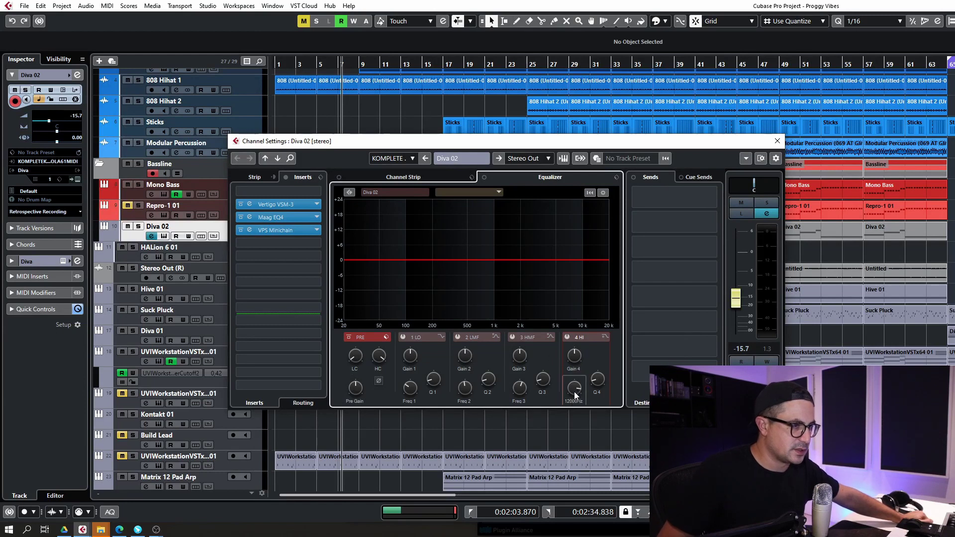
pyautogui.scroll(-10, 573, 386)
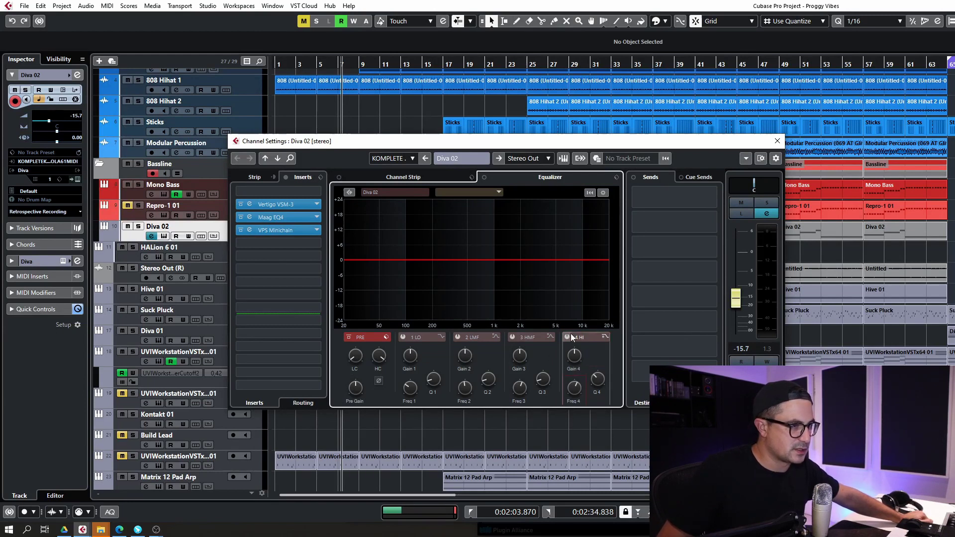
pyautogui.moveTo(590, 383); pyautogui.dragTo(601, 362)
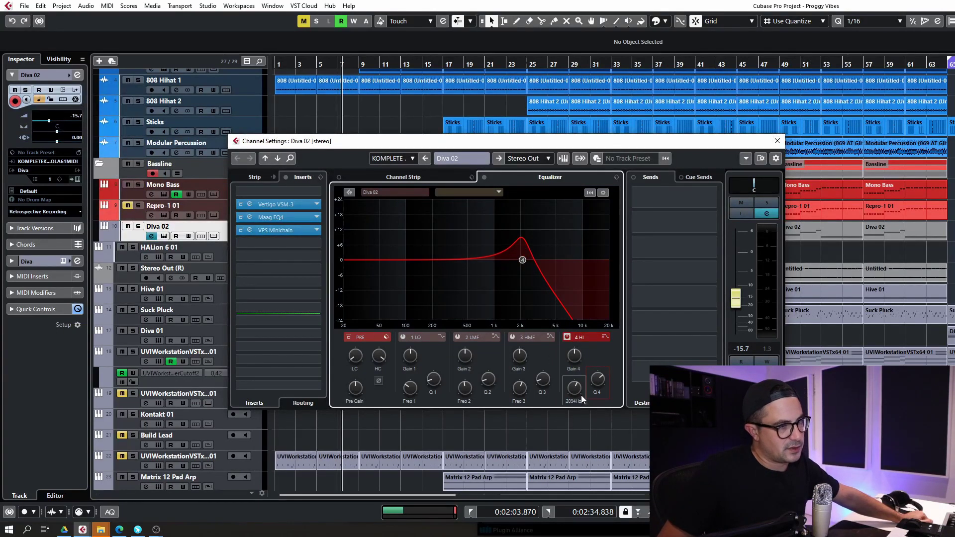
pyautogui.moveTo(581, 395)
pyautogui.mouseDown()
pyautogui.moveTo(580, 440)
pyautogui.moveTo(583, 402)
pyautogui.moveTo(586, 412)
pyautogui.mouseUp()
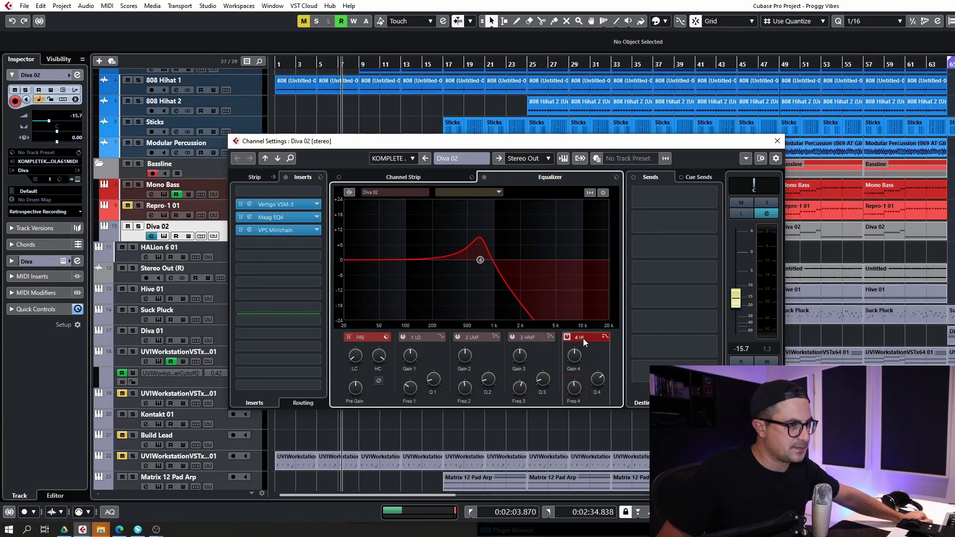
pyautogui.click(605, 339)
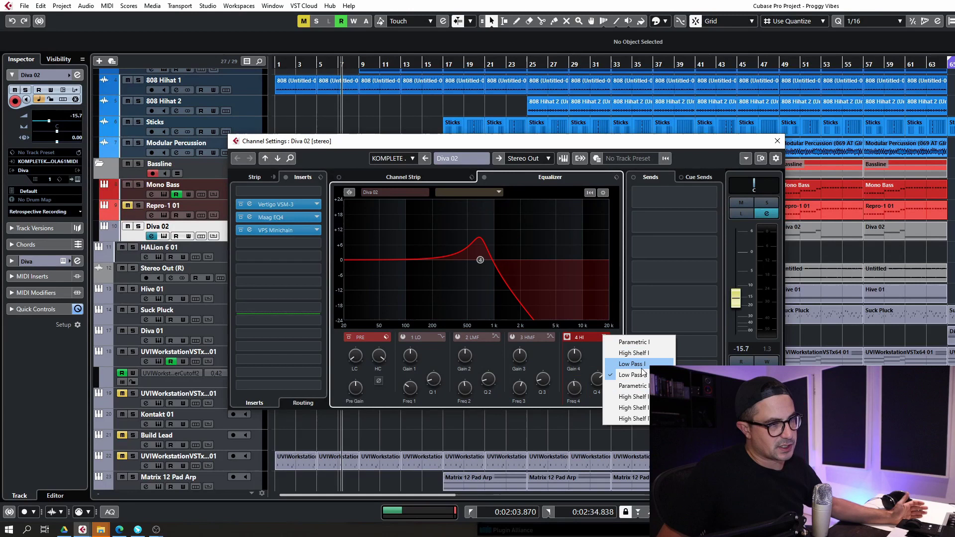
pyautogui.click(641, 388)
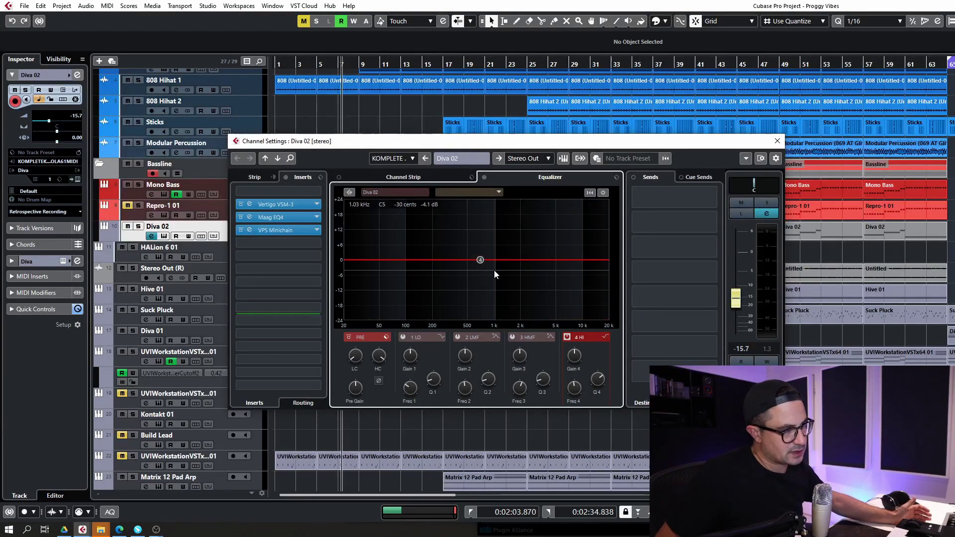
pyautogui.moveTo(482, 263); pyautogui.dragTo(497, 232)
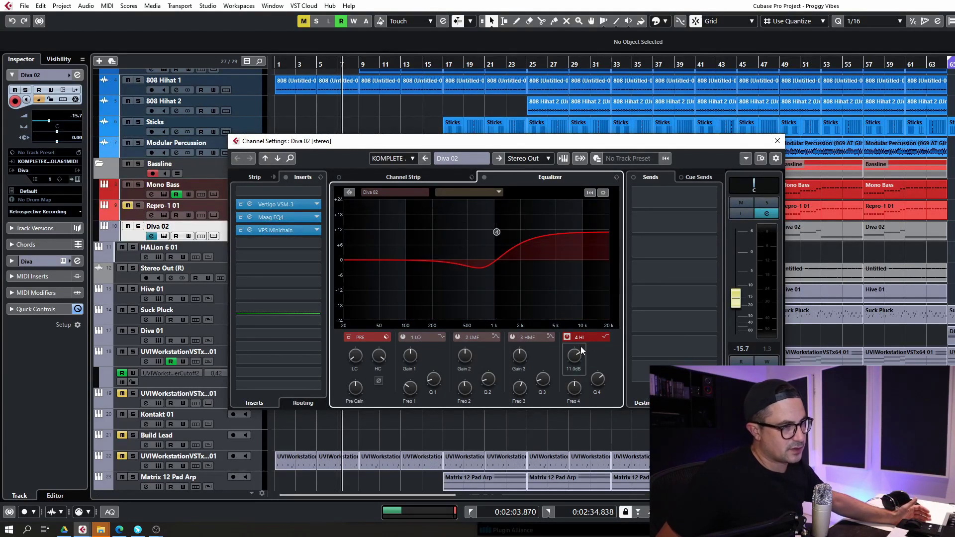
# - Audition the High Shelf variants on band 4, pull it to 1.97 kHz, then disable the band
pyautogui.click(606, 338)
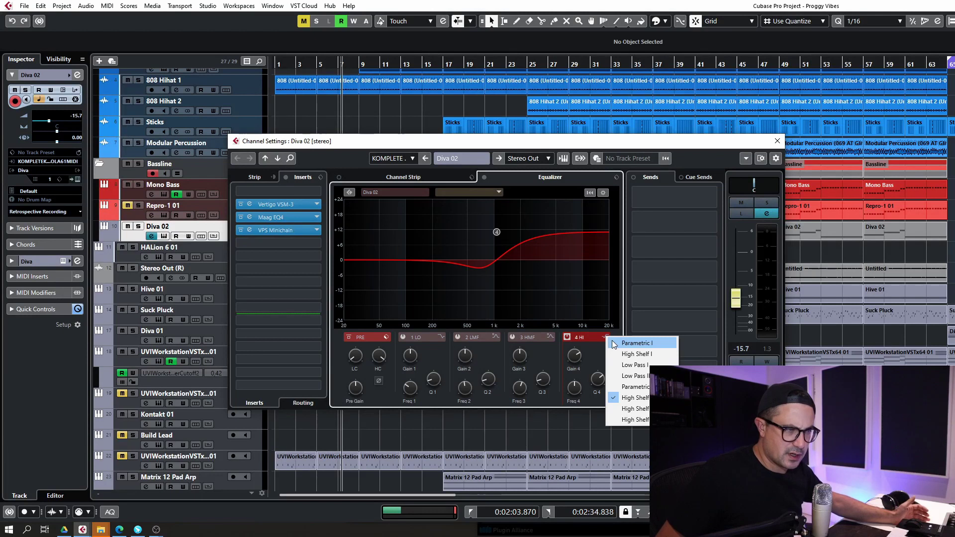
pyautogui.click(644, 354)
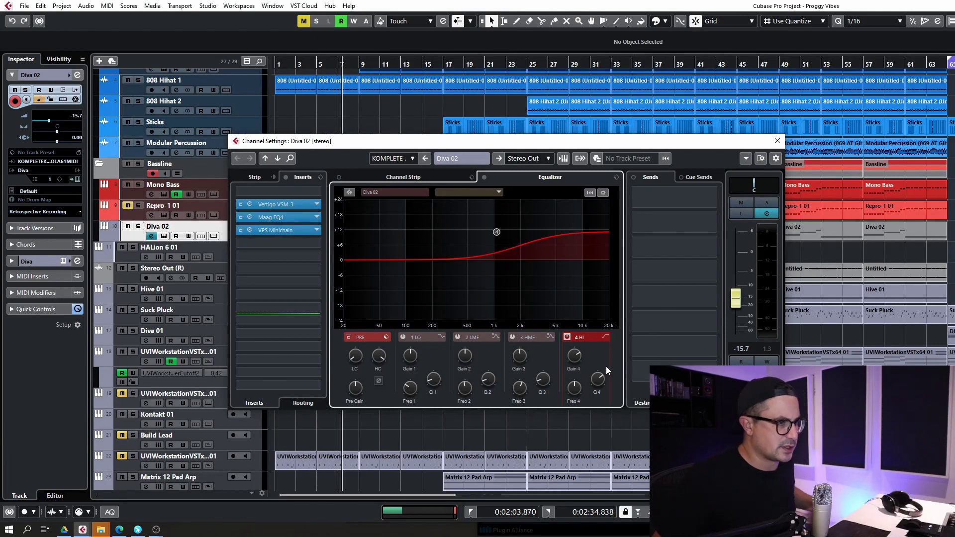
pyautogui.click(606, 338)
pyautogui.click(631, 401)
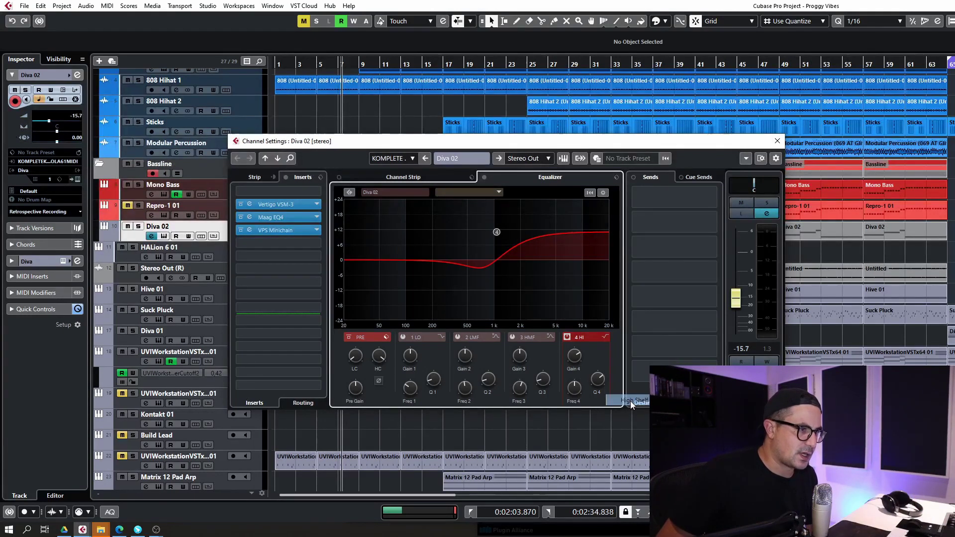
pyautogui.click(605, 338)
pyautogui.click(637, 418)
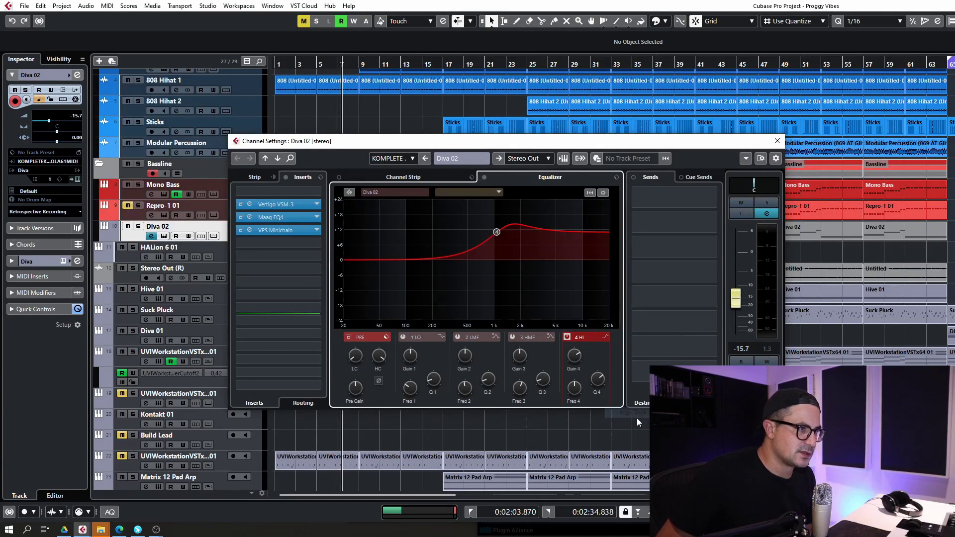
pyautogui.click(606, 338)
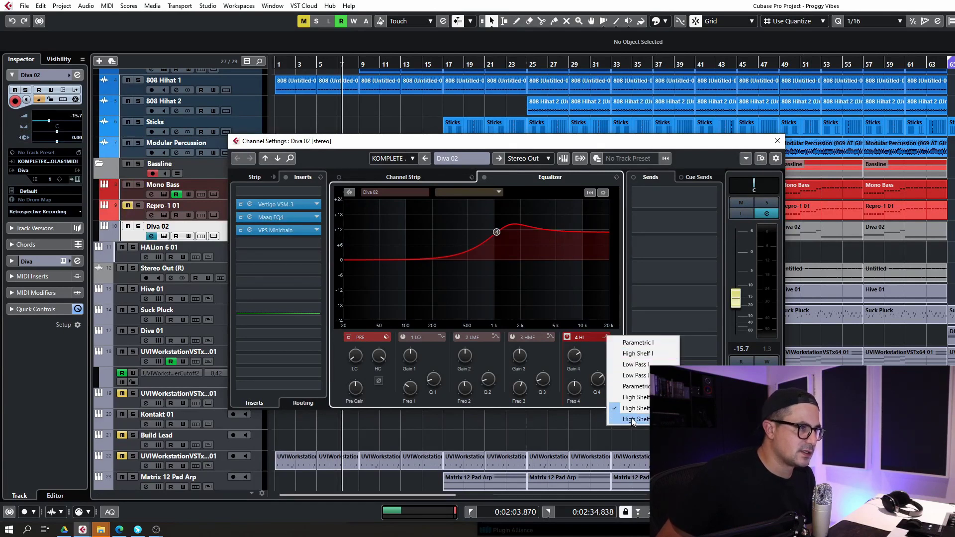
pyautogui.click(632, 419)
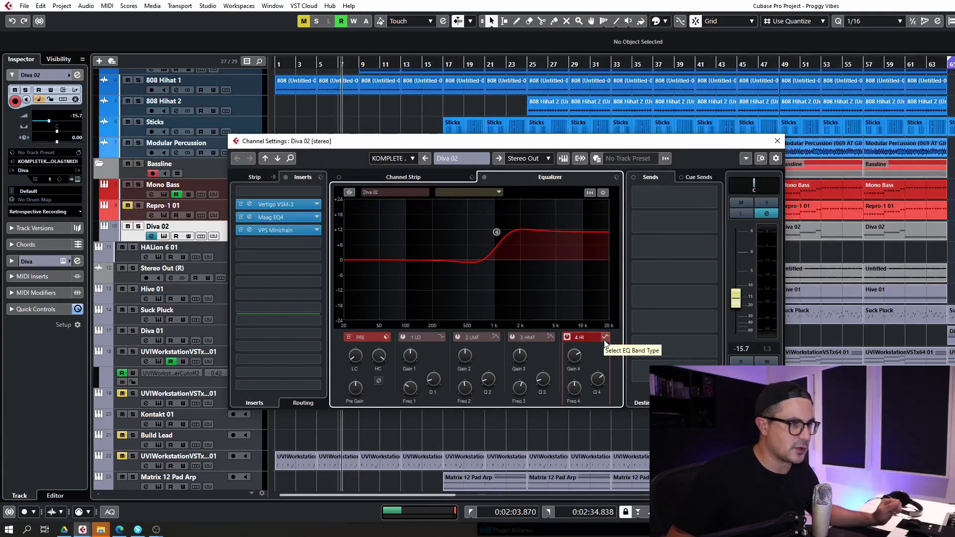
pyautogui.moveTo(496, 231); pyautogui.dragTo(523, 268)
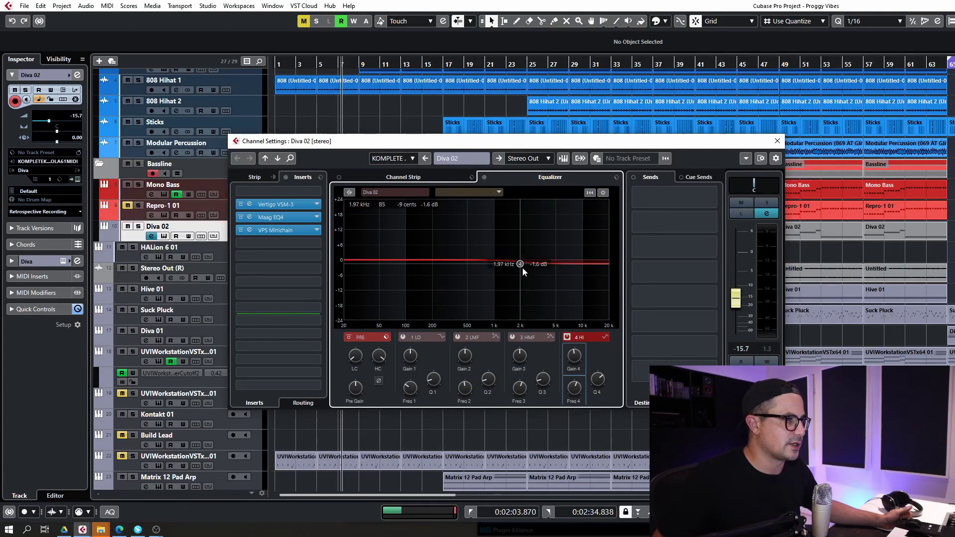
pyautogui.doubleClick(523, 268)
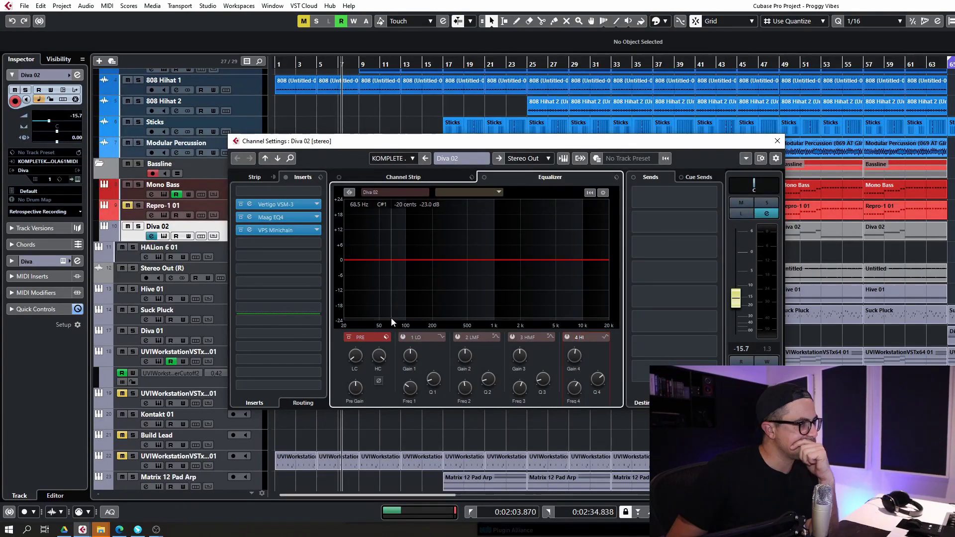
# - Activate EQ channel comparison with Kick as the comparison channel and solo Diva 02
pyautogui.click(350, 193)
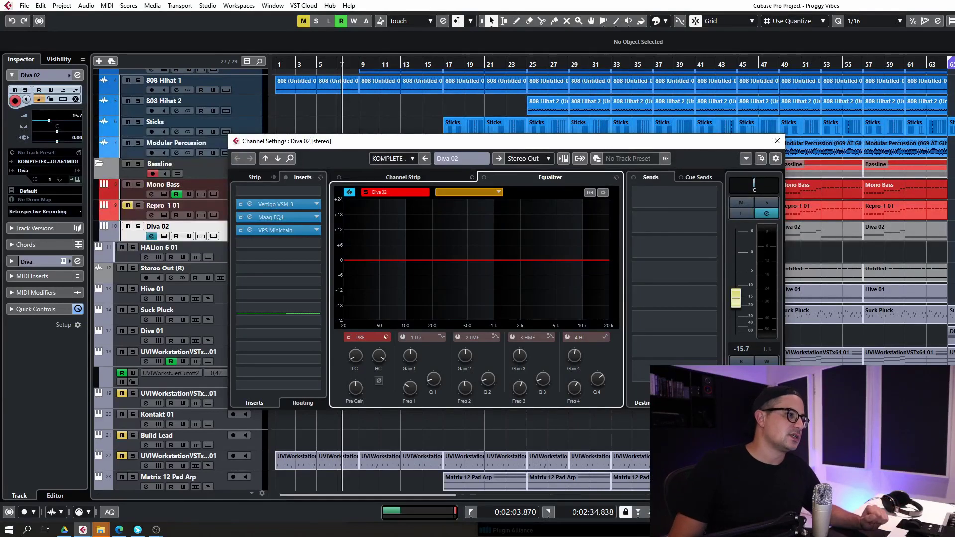
pyautogui.click(500, 192)
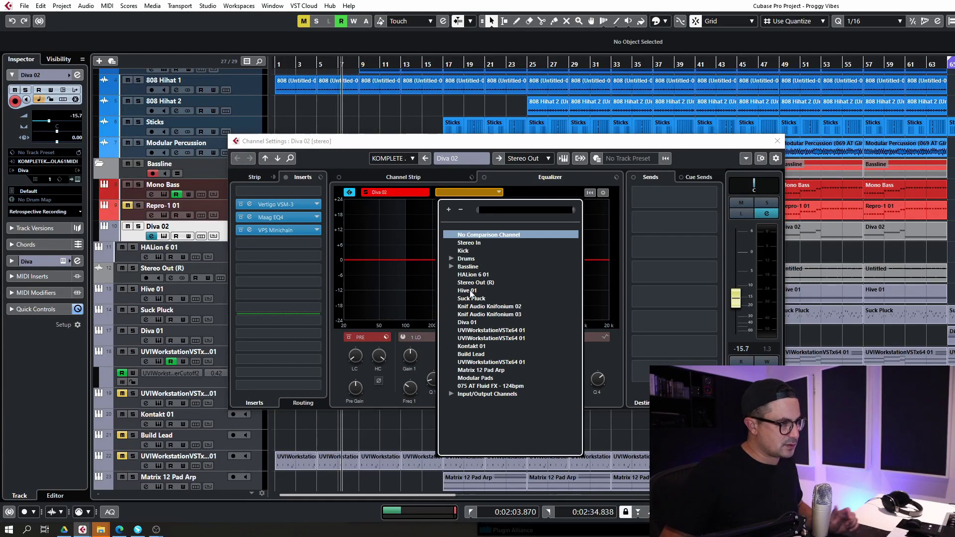
pyautogui.click(466, 249)
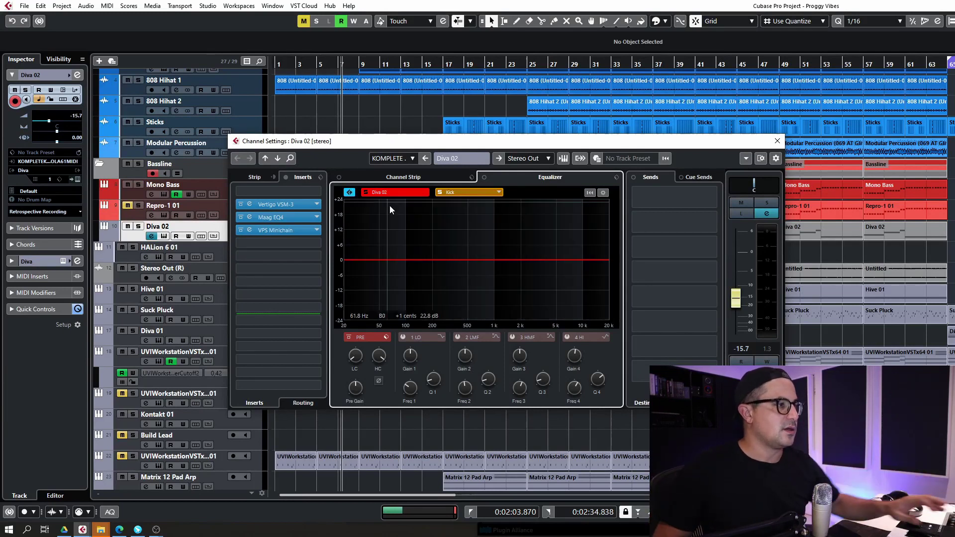
pyautogui.click(138, 227)
pyautogui.scroll(3, 204, 149)
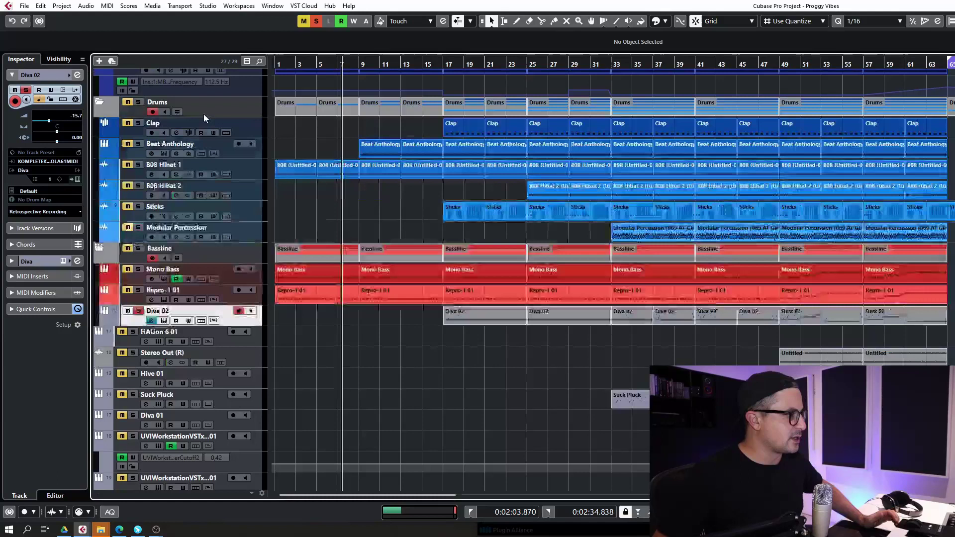
# - Solo Kick too, cycle bars 33–41 from the selected events, and reopen Diva 02's Channel Settings
pyautogui.scroll(1, 161, 140)
pyautogui.click(133, 84)
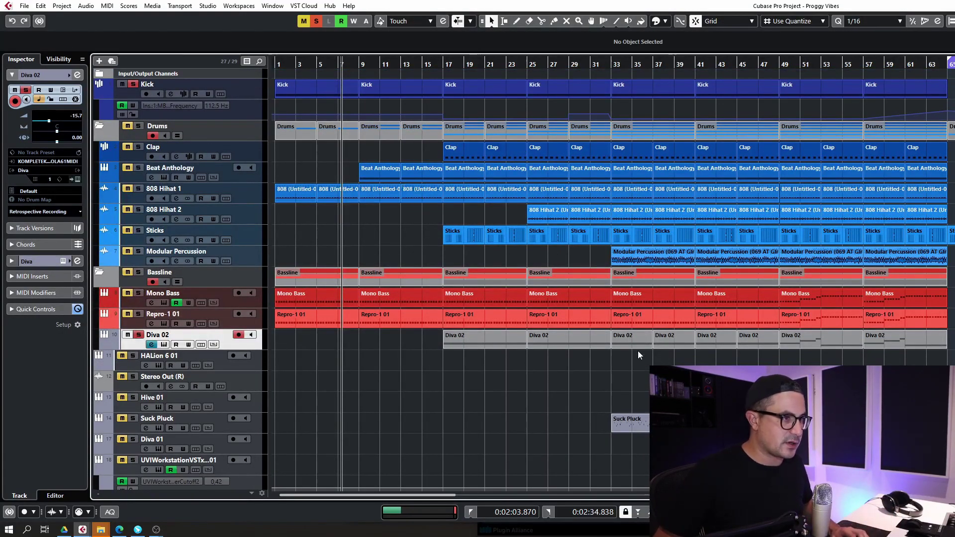
pyautogui.moveTo(638, 351); pyautogui.dragTo(672, 298)
pyautogui.press('p')
pyautogui.press('KP_1')
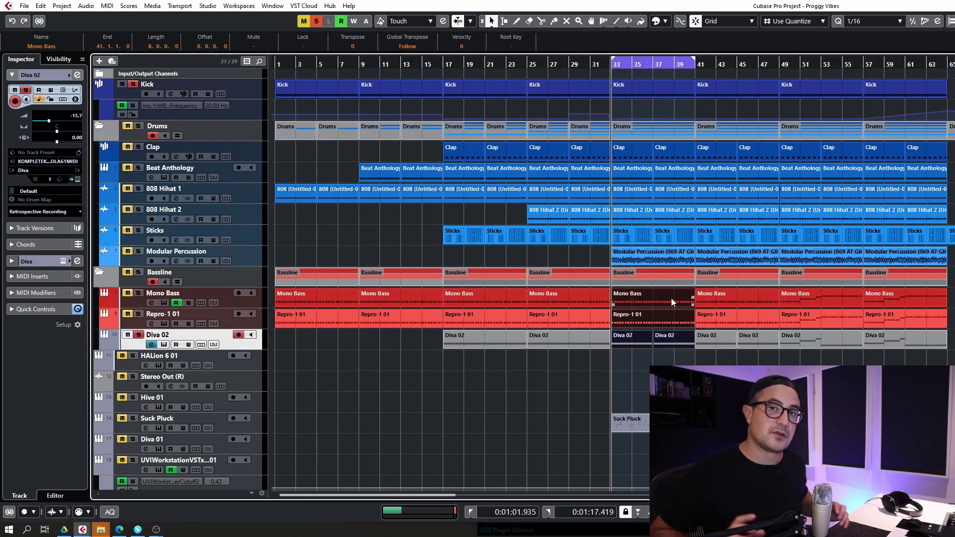
pyautogui.click(626, 365)
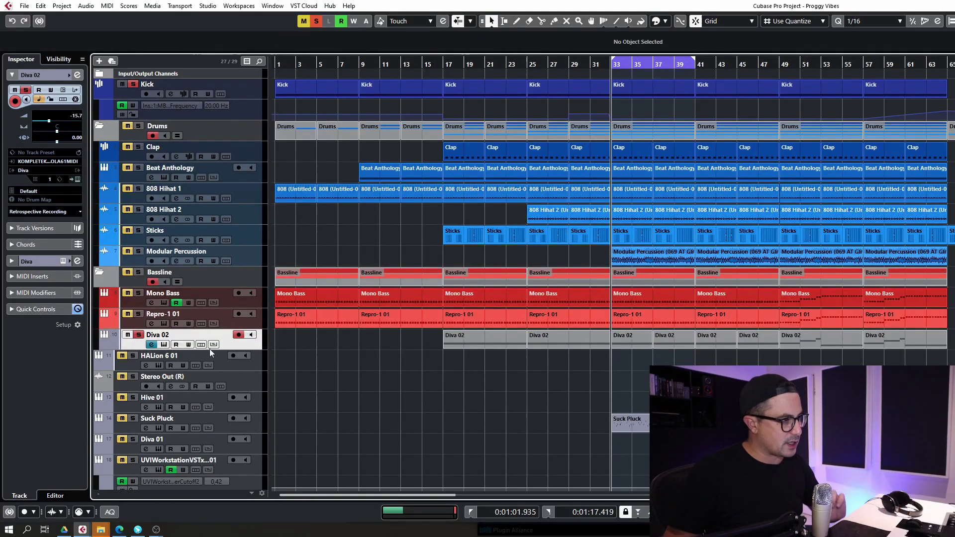
pyautogui.click(150, 345)
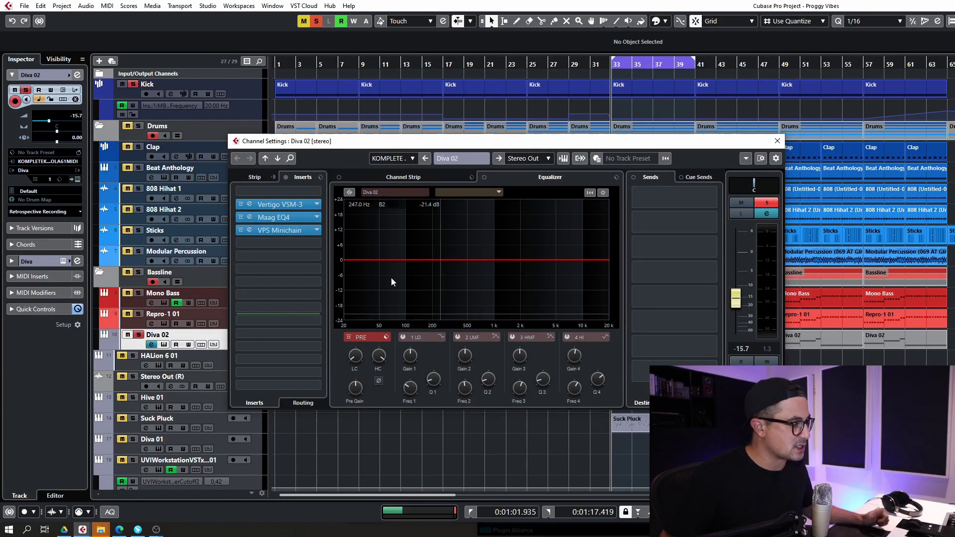
# - Enable EQ channel comparison with Kick and play back to view both spectra
pyautogui.click(351, 193)
pyautogui.click(482, 195)
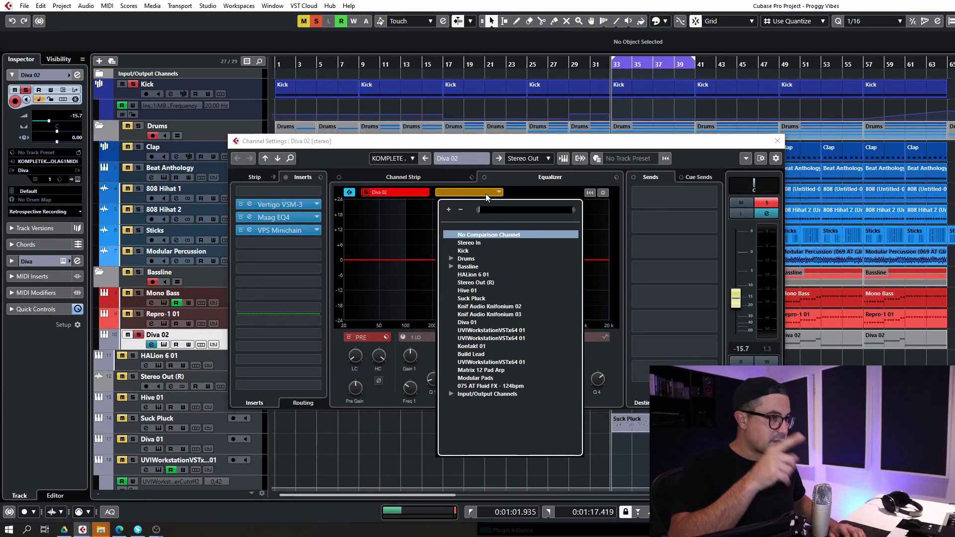
pyautogui.write('kick')
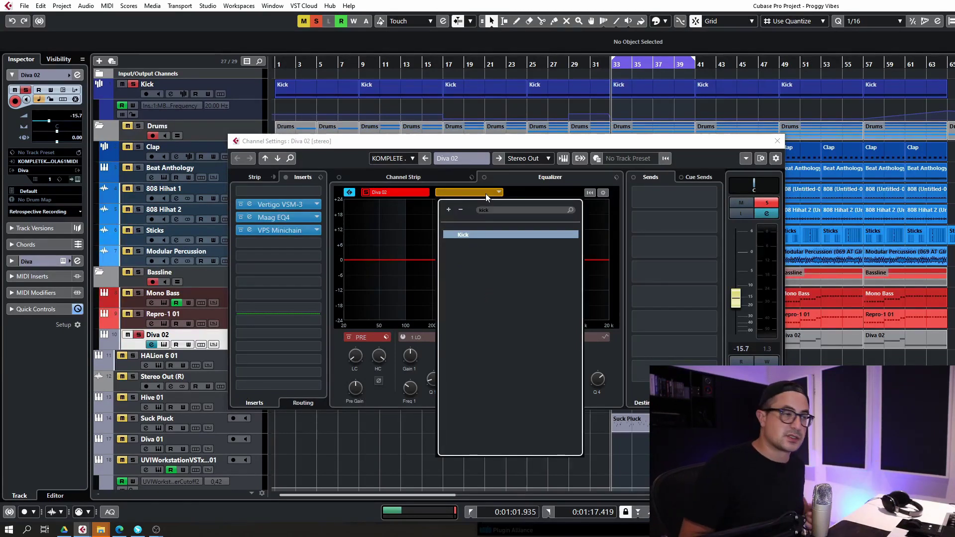
pyautogui.press('Return')
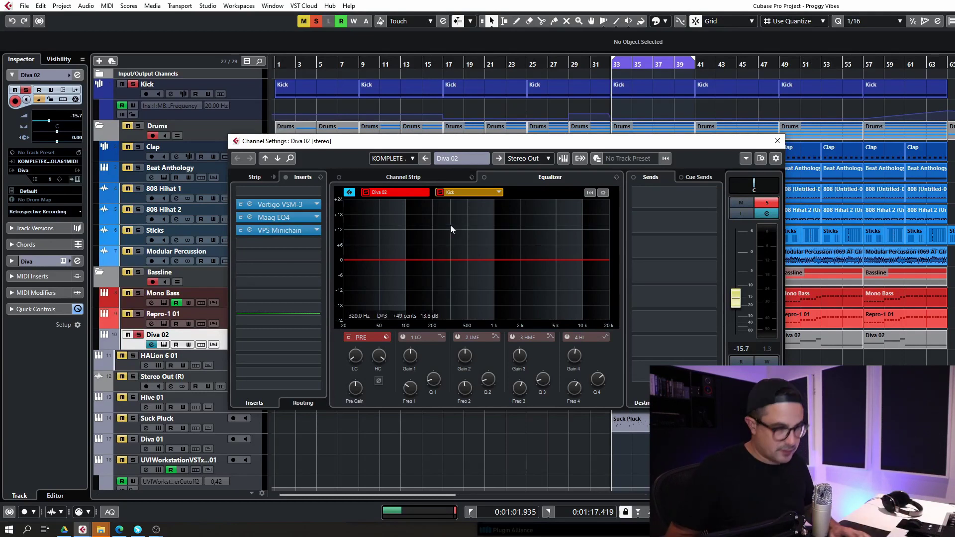
pyautogui.press('space')
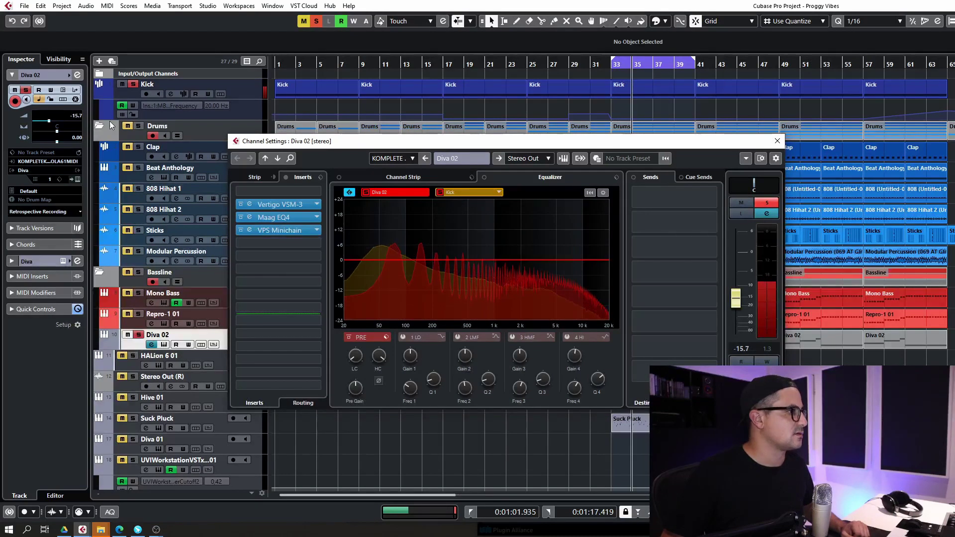
# - Close Channel Settings, unsolo Diva 02, and open the Diva synth's interface
pyautogui.hotkey('ctrl', 'w')
pyautogui.click(316, 21)
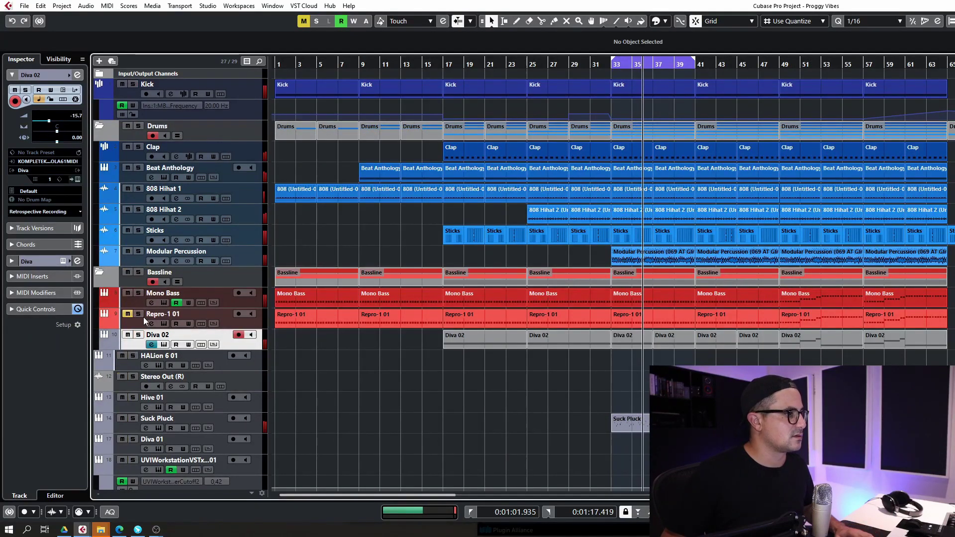
pyautogui.click(152, 345)
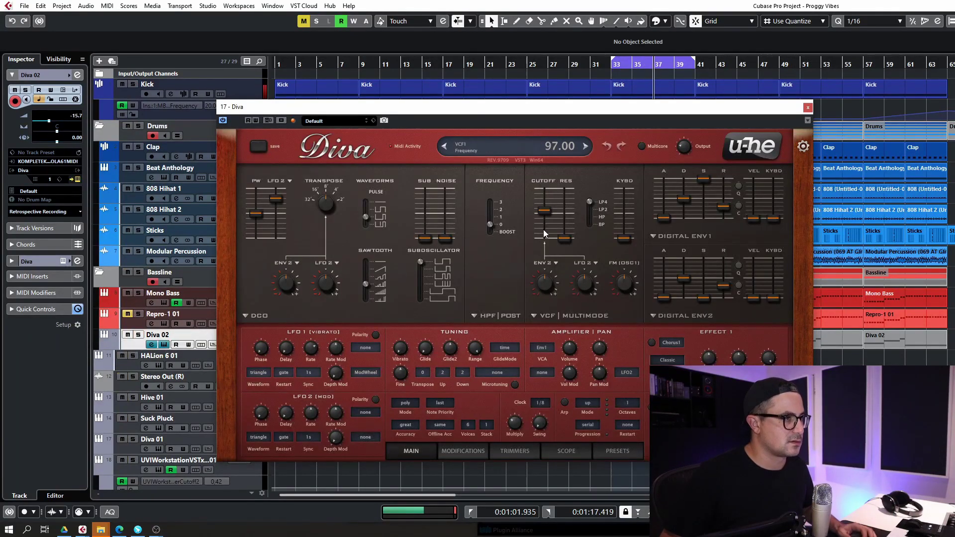
# - Reopen Diva 02's Channel Settings and choose Kick as the EQ comparison channel
pyautogui.click(151, 345)
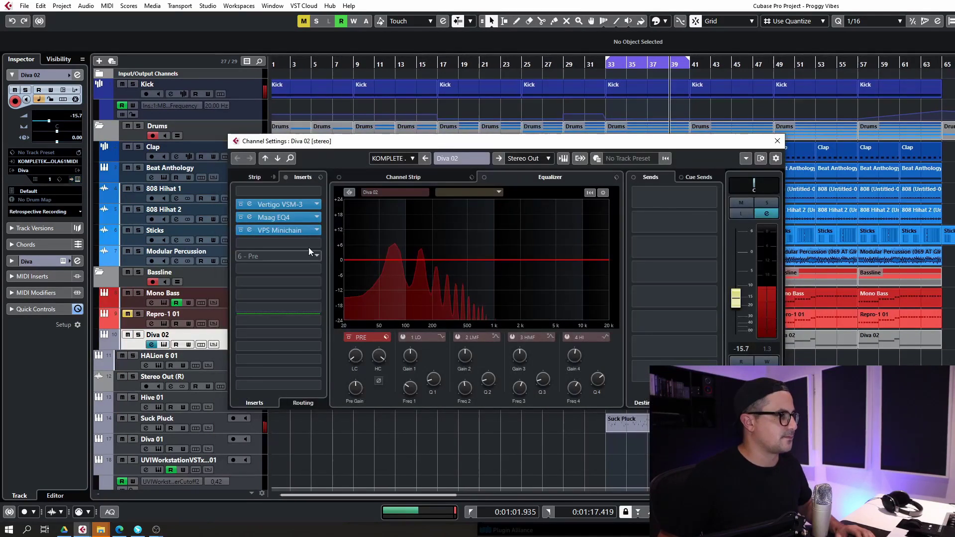
pyautogui.click(349, 192)
pyautogui.click(467, 193)
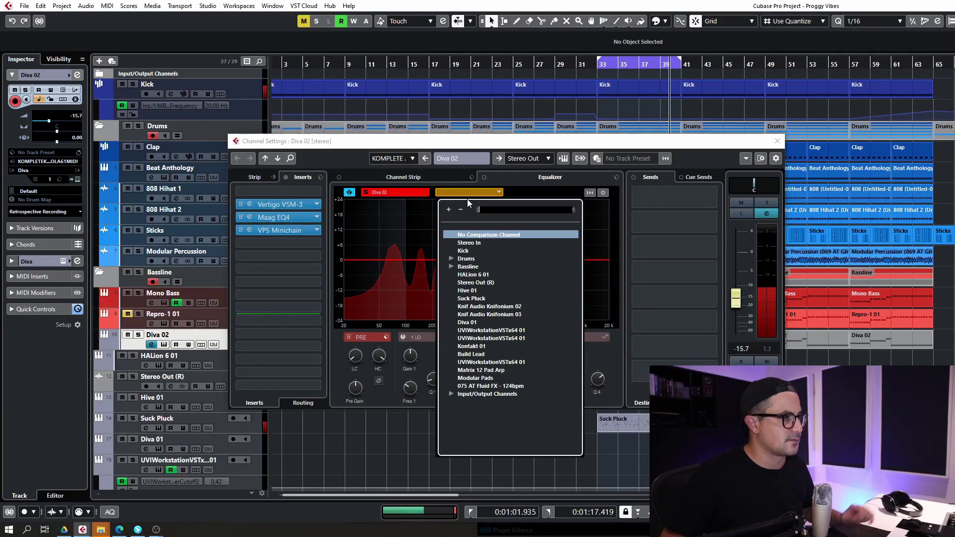
pyautogui.click(477, 250)
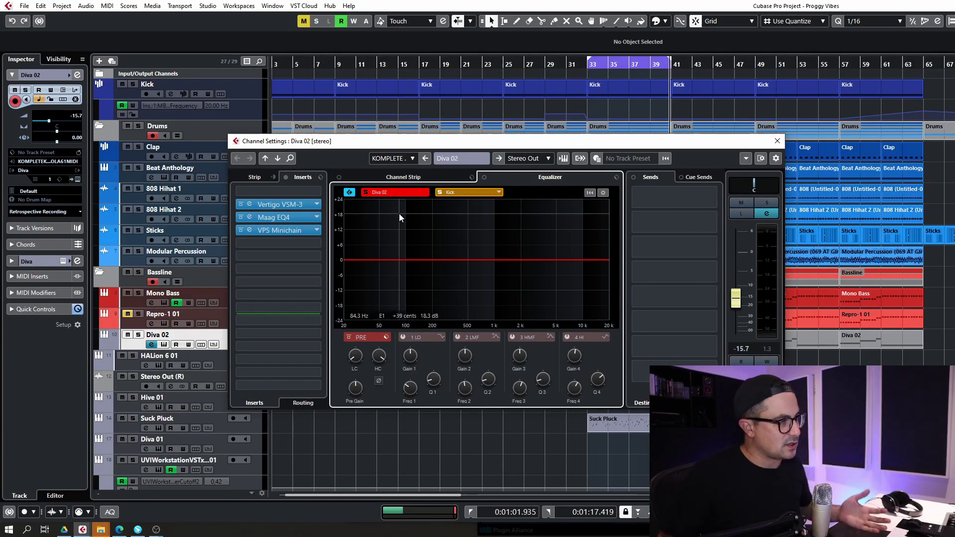
# - During playback, move the Kick's low band lower with more boost and reposition its upper band
pyautogui.press('space')
pyautogui.click(460, 191)
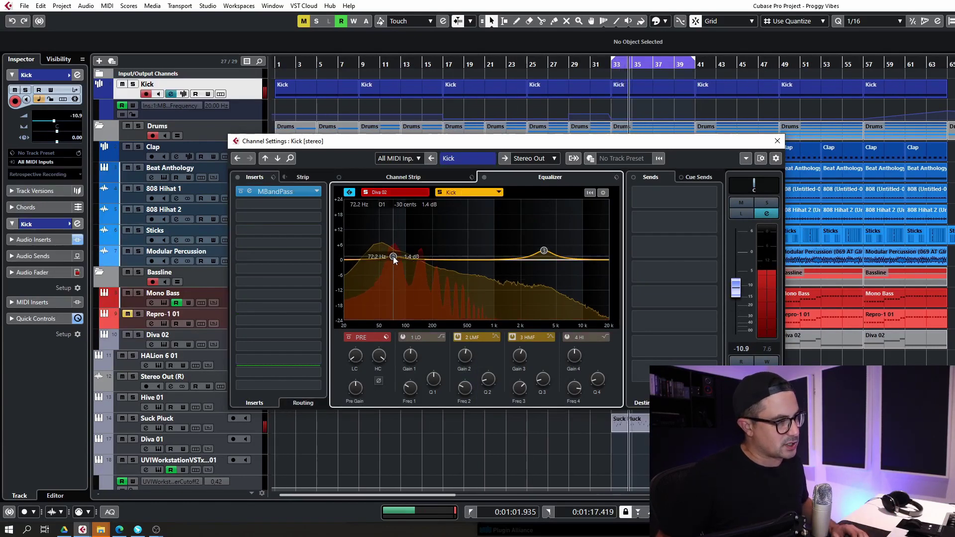
pyautogui.moveTo(393, 255); pyautogui.dragTo(379, 249)
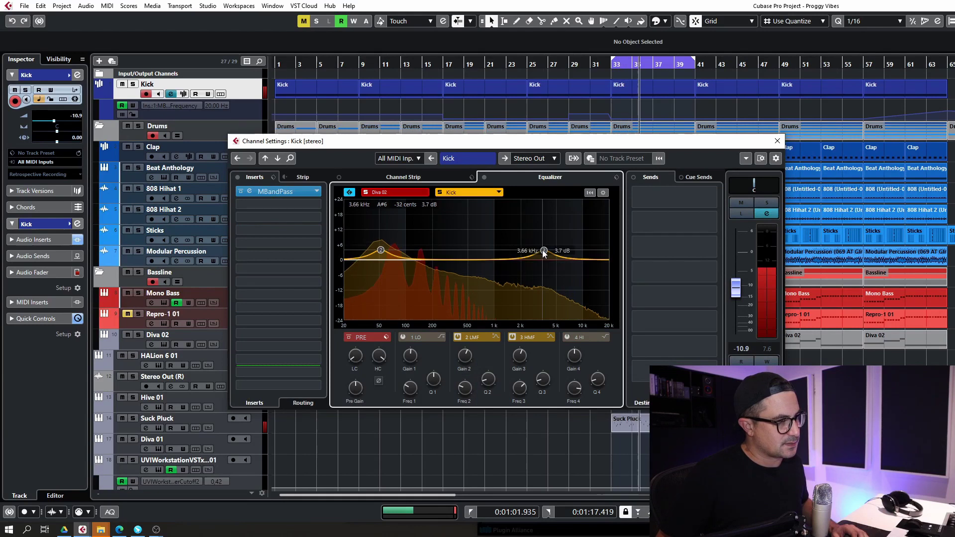
pyautogui.moveTo(544, 250)
pyautogui.mouseDown()
pyautogui.moveTo(552, 293)
pyautogui.moveTo(427, 314)
pyautogui.moveTo(525, 253)
pyautogui.moveTo(551, 255)
pyautogui.mouseUp()
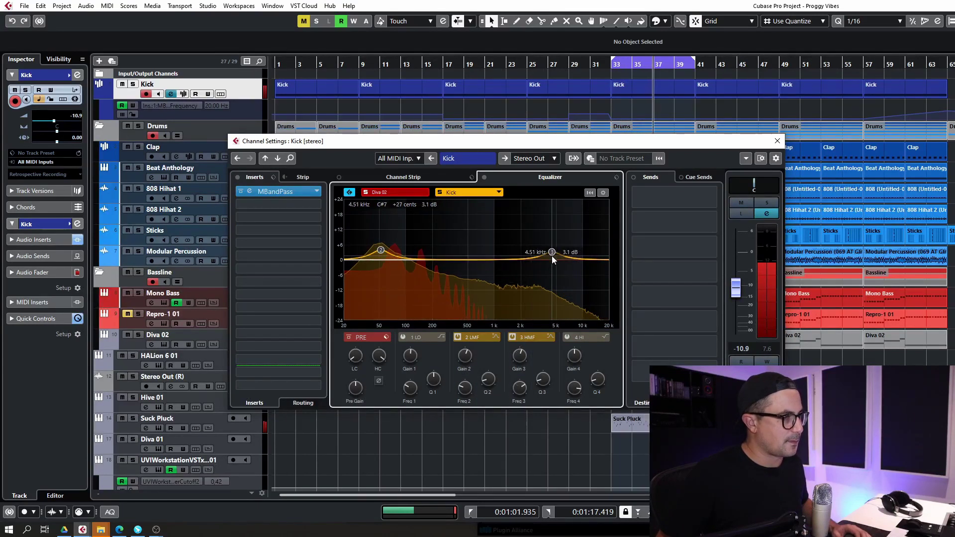
# - Switch between the Diva 02 and Kick comparison slots, ending on Diva 02
pyautogui.click(387, 192)
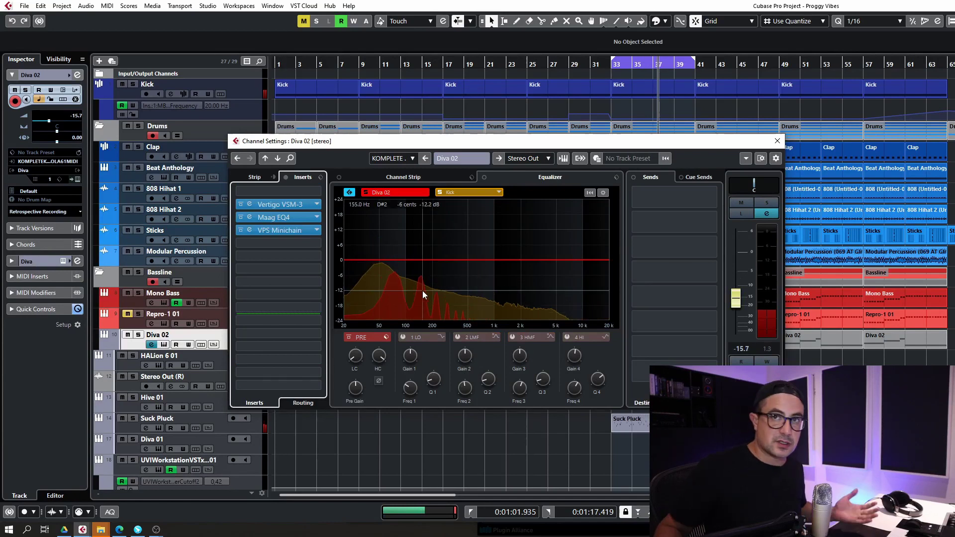
pyautogui.click(472, 192)
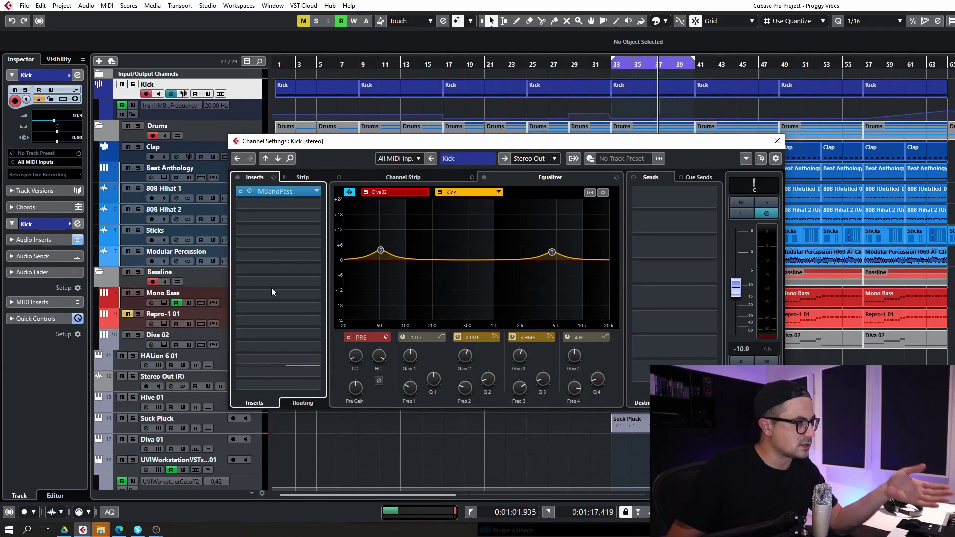
pyautogui.click(387, 191)
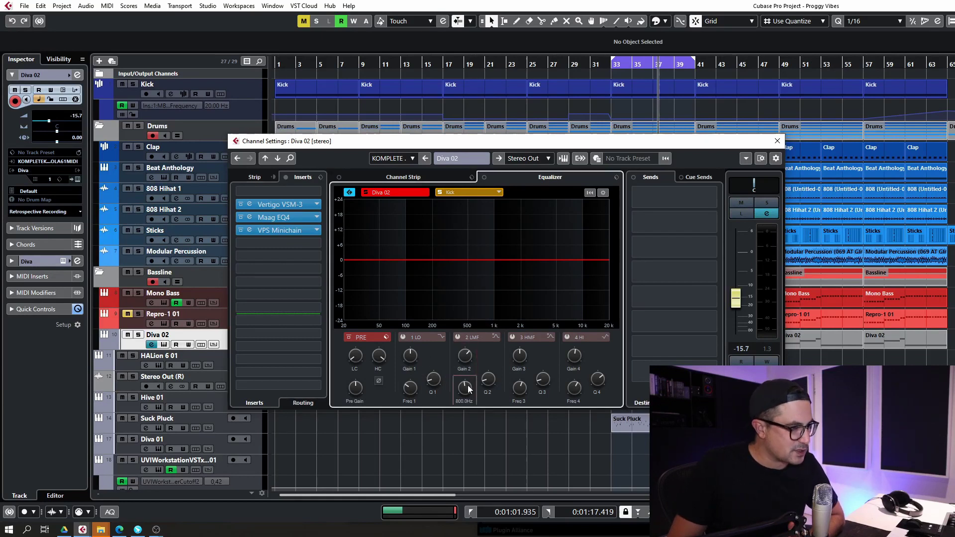
# - Enable Diva 02's band 2 and pull its boost to about 165 Hz, 4.3 dB, then switch it off
pyautogui.click(456, 337)
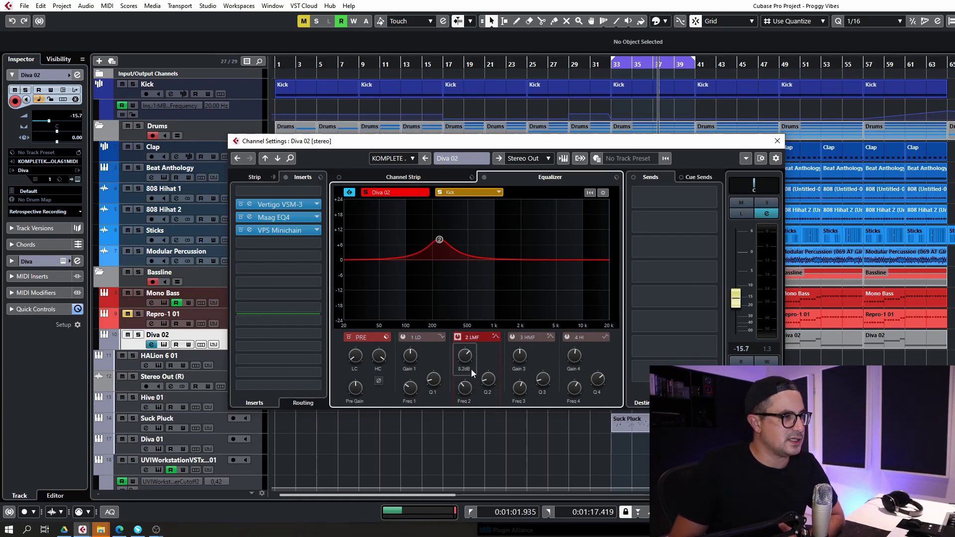
pyautogui.moveTo(472, 373); pyautogui.dragTo(484, 385)
pyautogui.moveTo(475, 347); pyautogui.dragTo(468, 367)
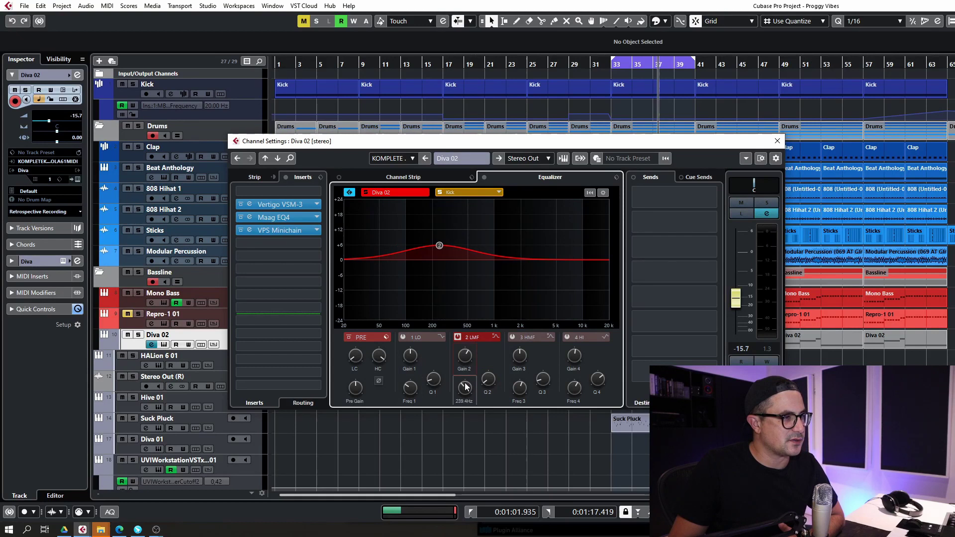
pyautogui.moveTo(440, 245); pyautogui.dragTo(425, 253)
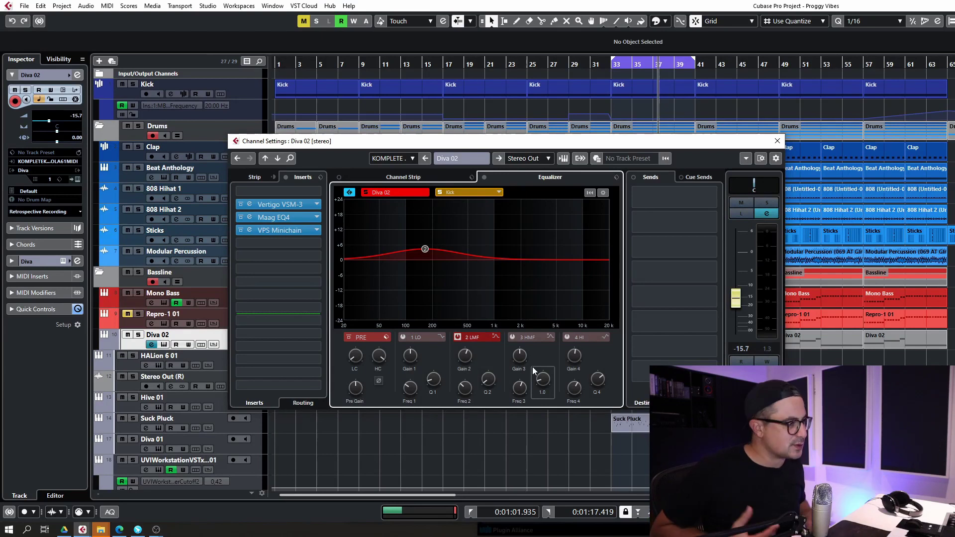
pyautogui.click(458, 337)
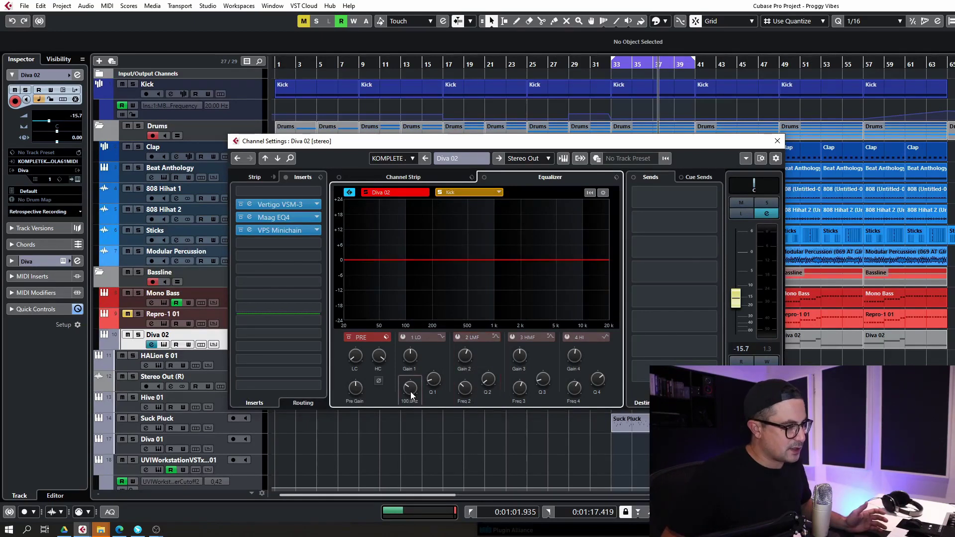
# - Enter Diva 02's low band frequency as 300 Hz, then 110 Hz, and finally note A2 for 220 Hz
pyautogui.moveTo(418, 374); pyautogui.dragTo(423, 362)
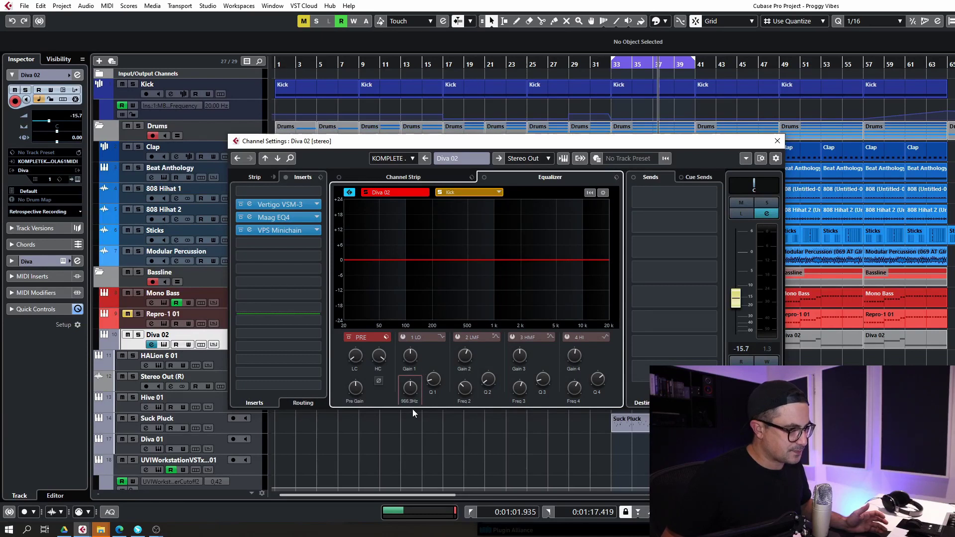
pyautogui.moveTo(408, 389); pyautogui.dragTo(411, 385)
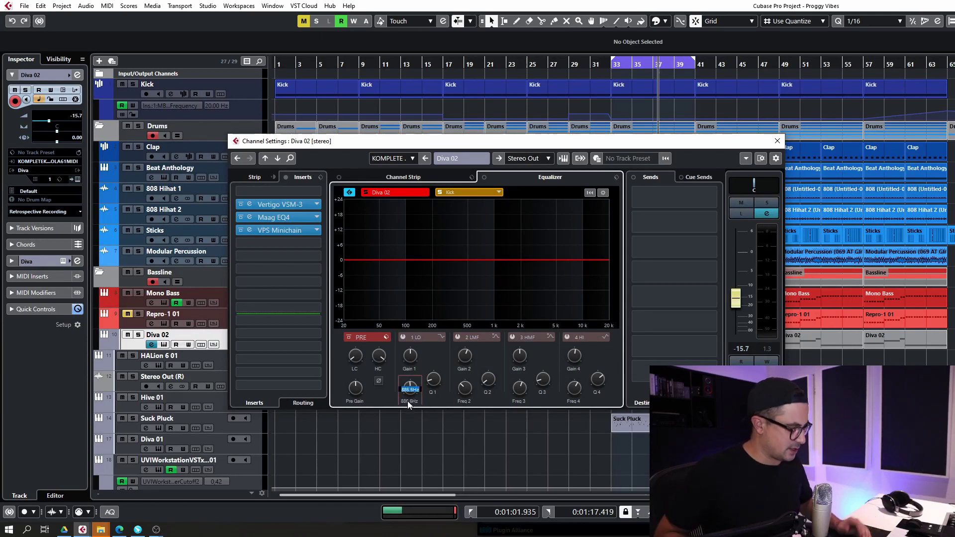
pyautogui.write('300')
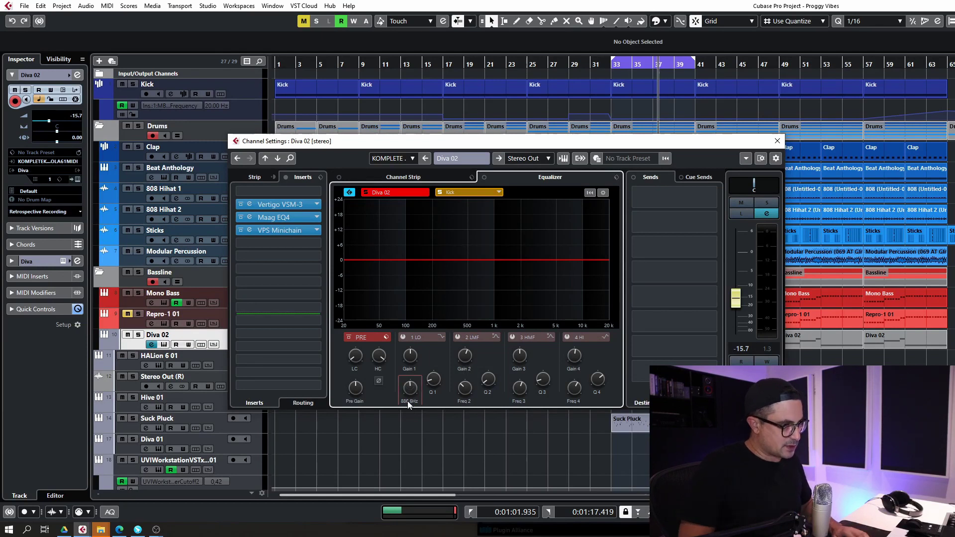
pyautogui.press('Return')
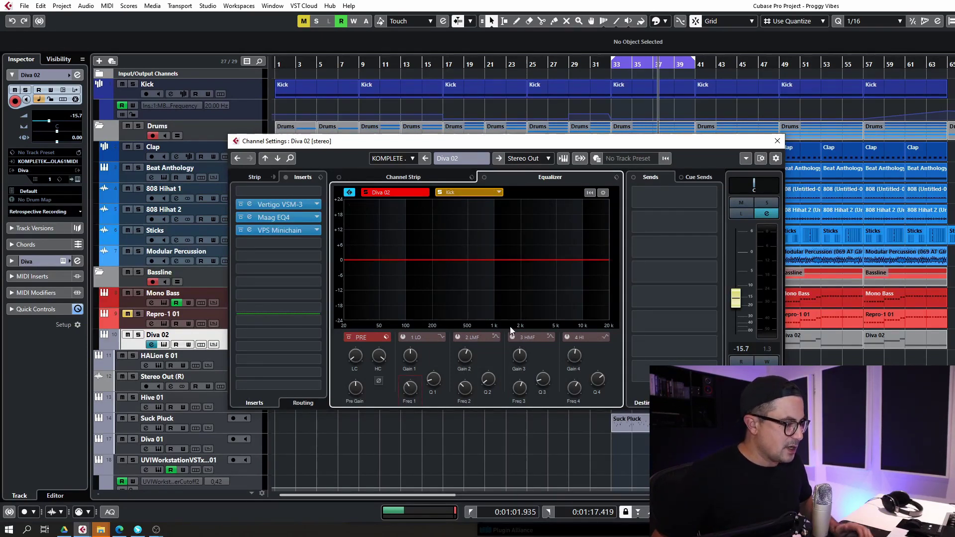
pyautogui.doubleClick(410, 401)
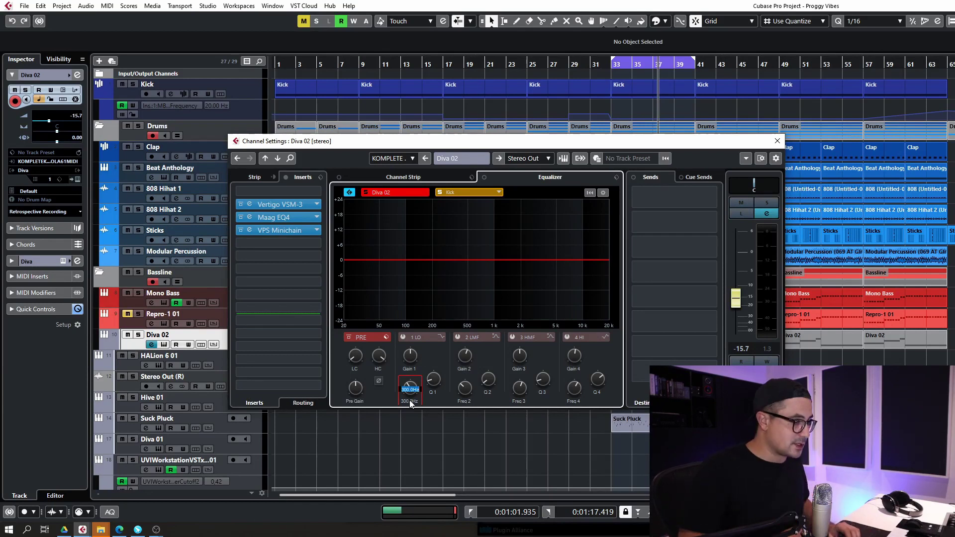
pyautogui.write('110')
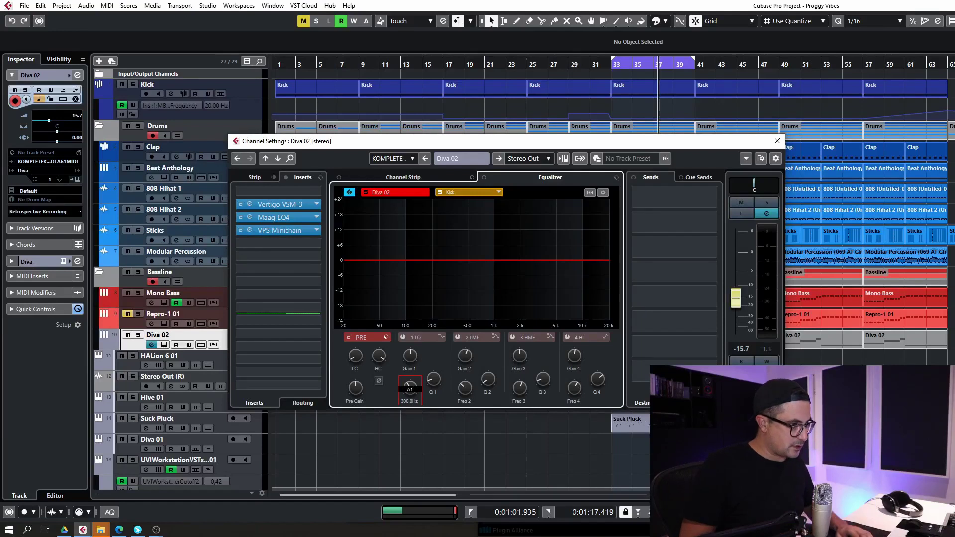
pyautogui.press('Return')
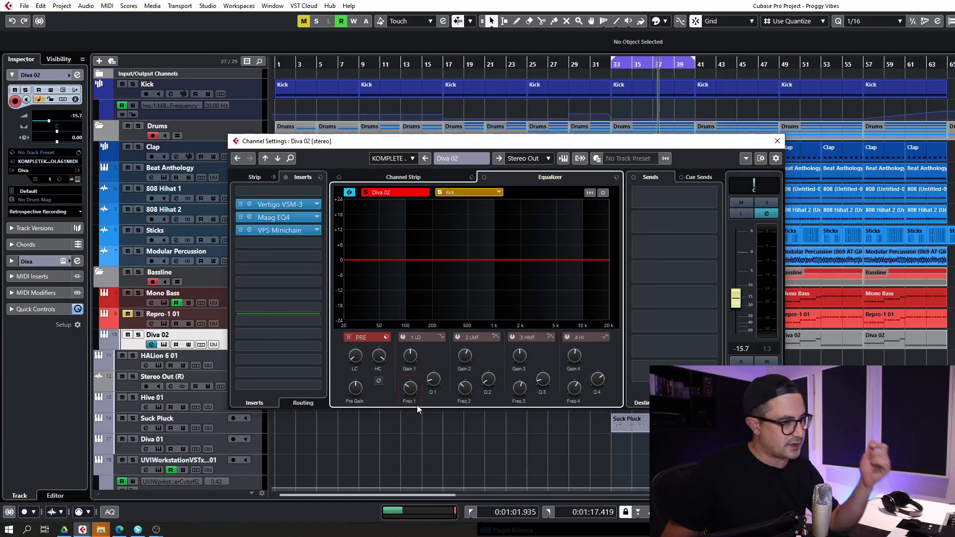
pyautogui.click(414, 401)
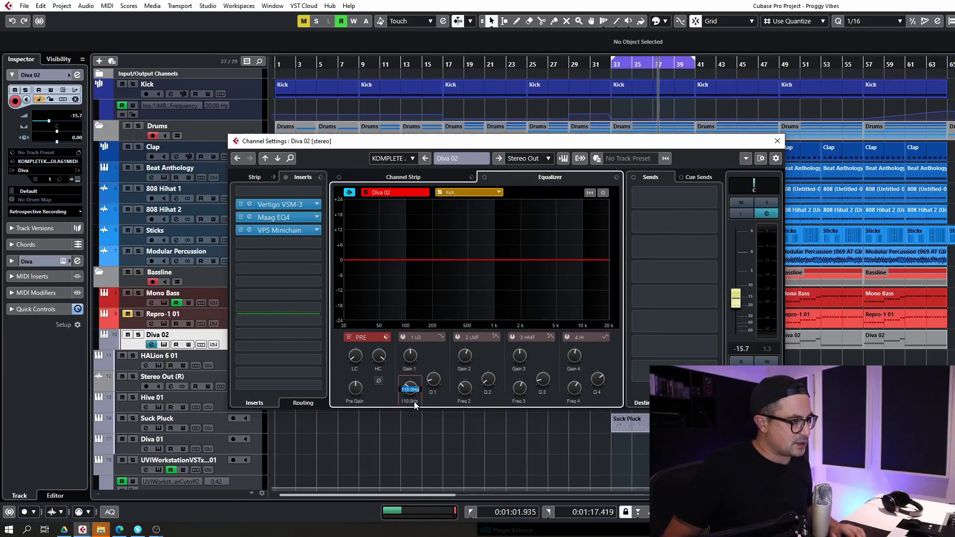
pyautogui.write('A2')
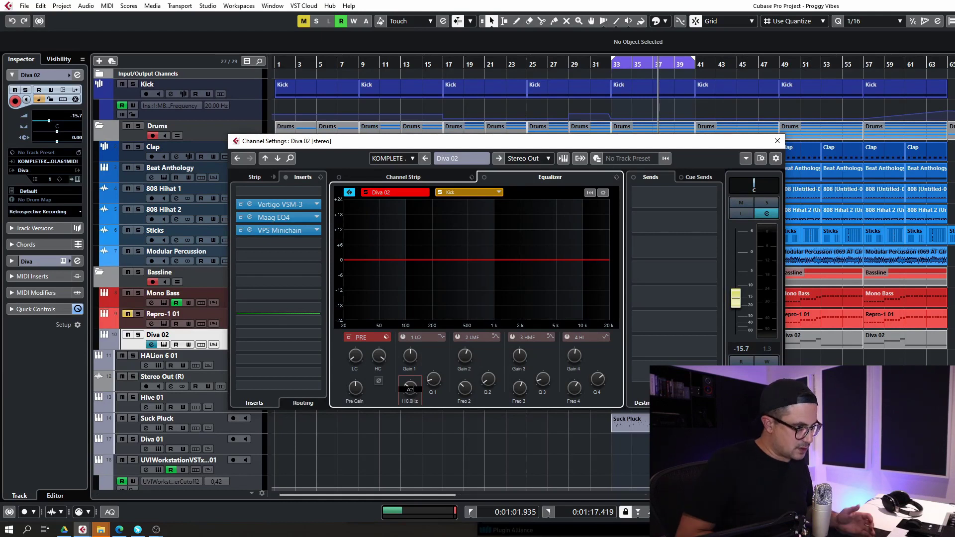
pyautogui.press('Return')
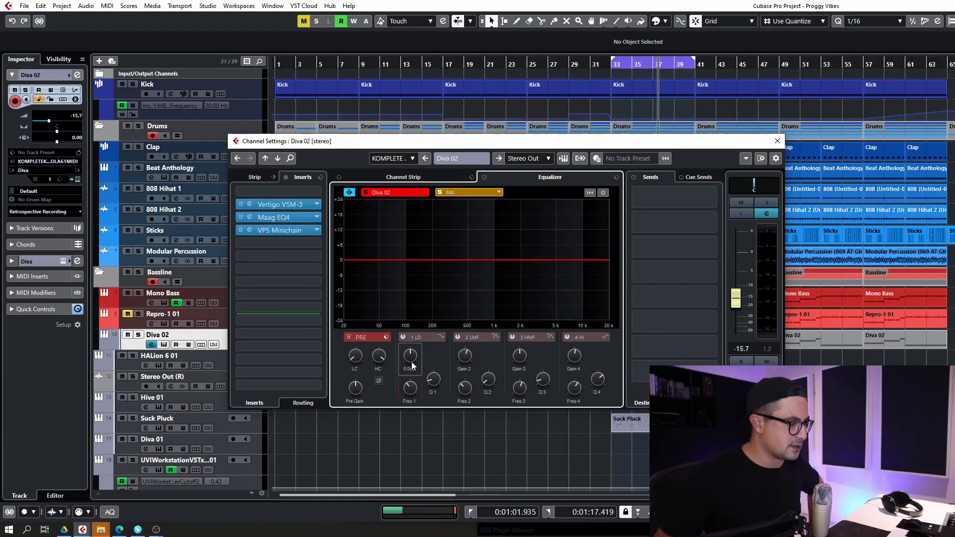
# - Turn on the low band as Parametric II and adjust Q and frequency to get a narrow peak near 120 Hz
pyautogui.click(402, 337)
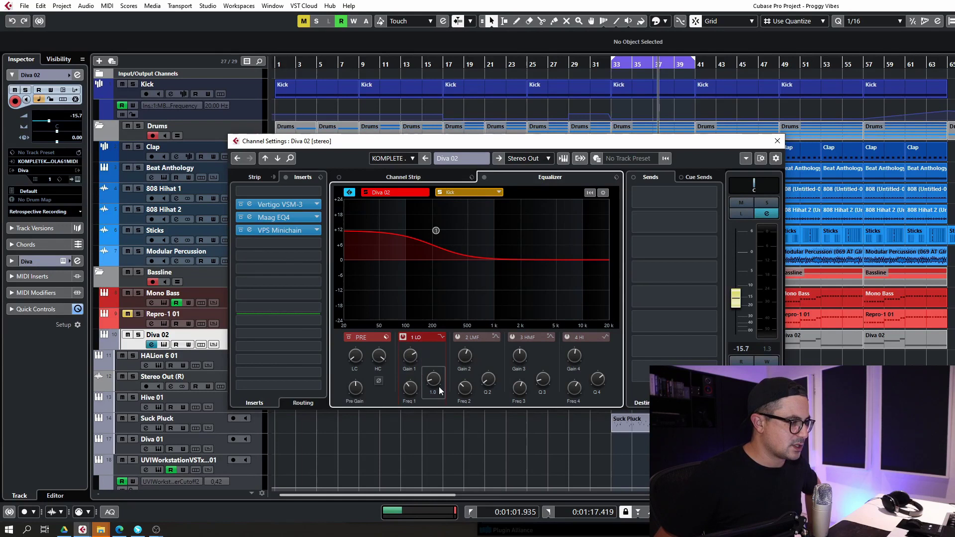
pyautogui.click(441, 337)
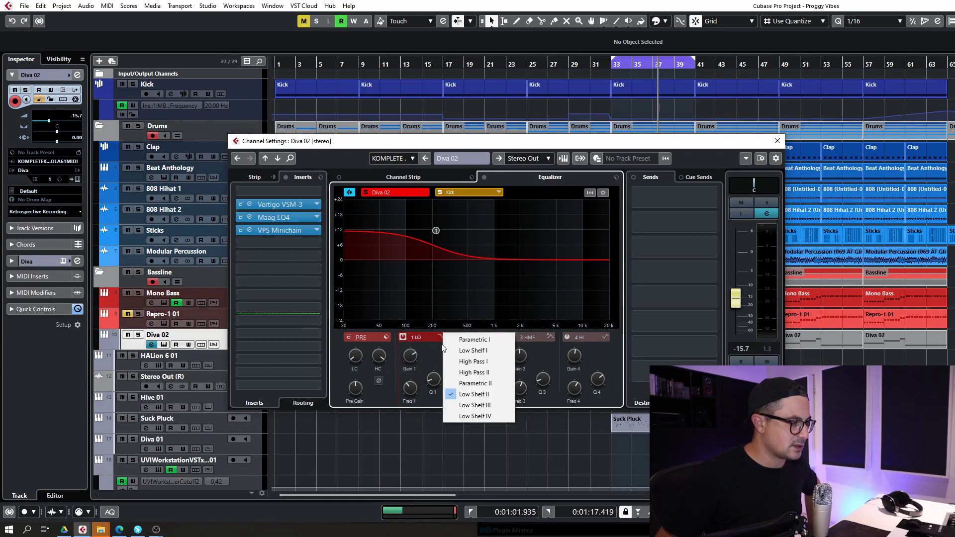
pyautogui.click(460, 386)
pyautogui.scroll(5, 443, 375)
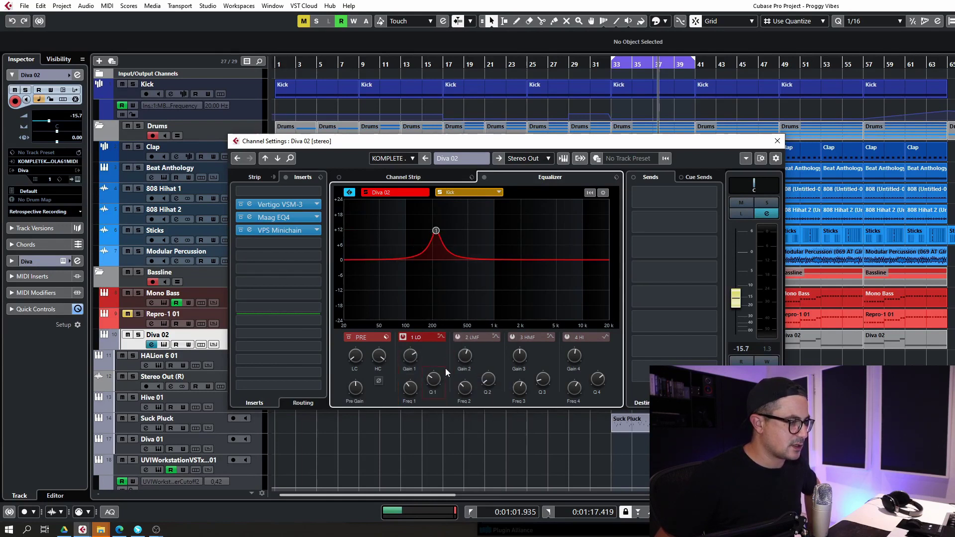
pyautogui.scroll(5, 420, 382)
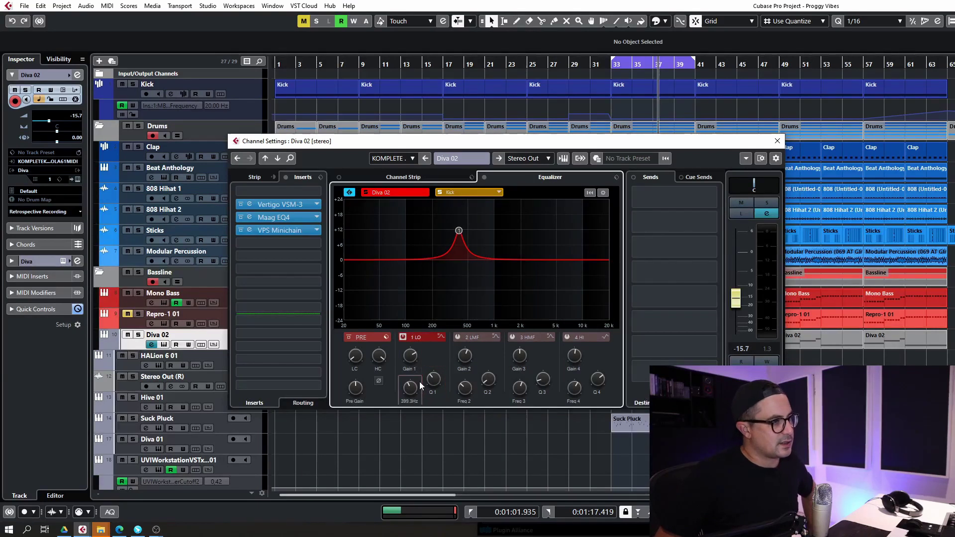
pyautogui.scroll(-5, 420, 387)
pyautogui.scroll(-3, 418, 388)
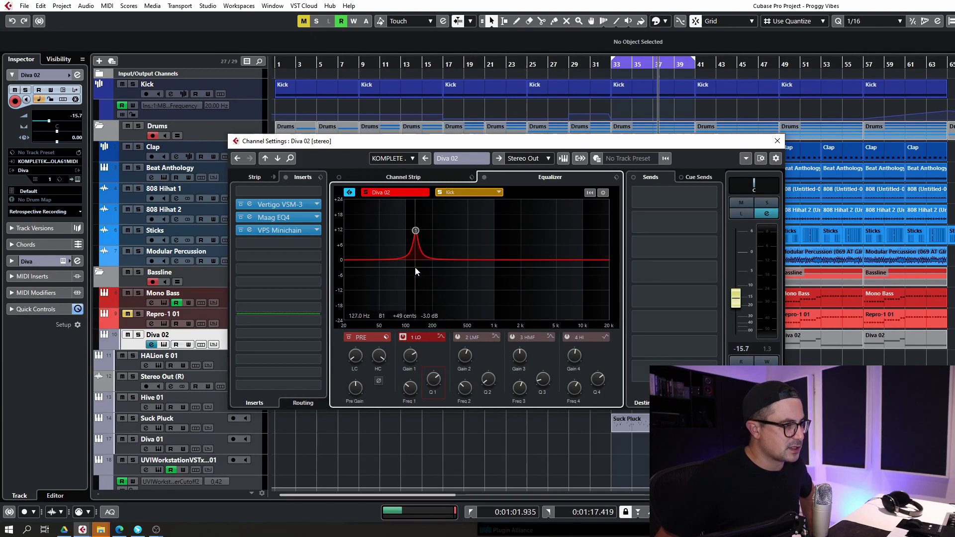
# - Solo the Kick track, play it, and open its channel settings
pyautogui.click(133, 85)
pyautogui.press('Escape')
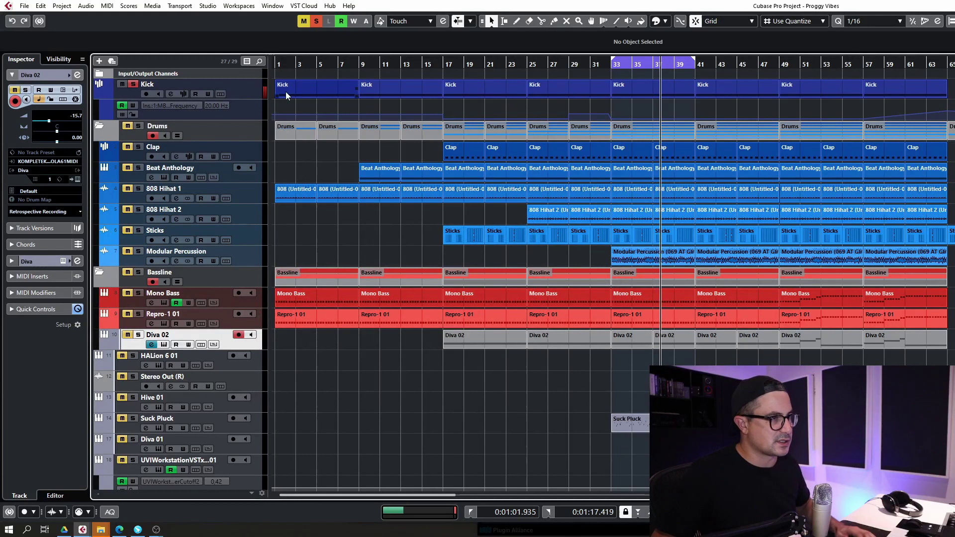
pyautogui.click(172, 94)
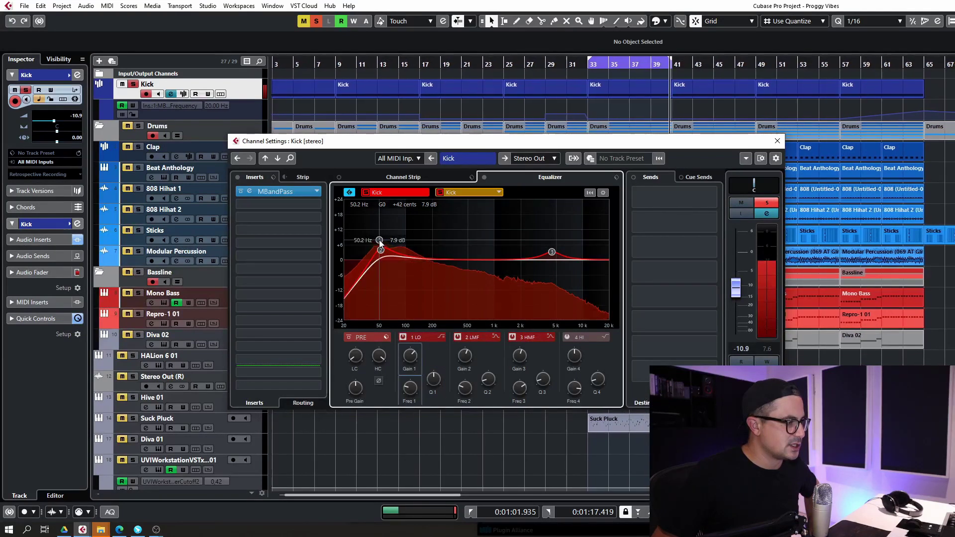
# - Toggle the Kick's low EQ band on and back off, then stop playback
pyautogui.click(379, 240)
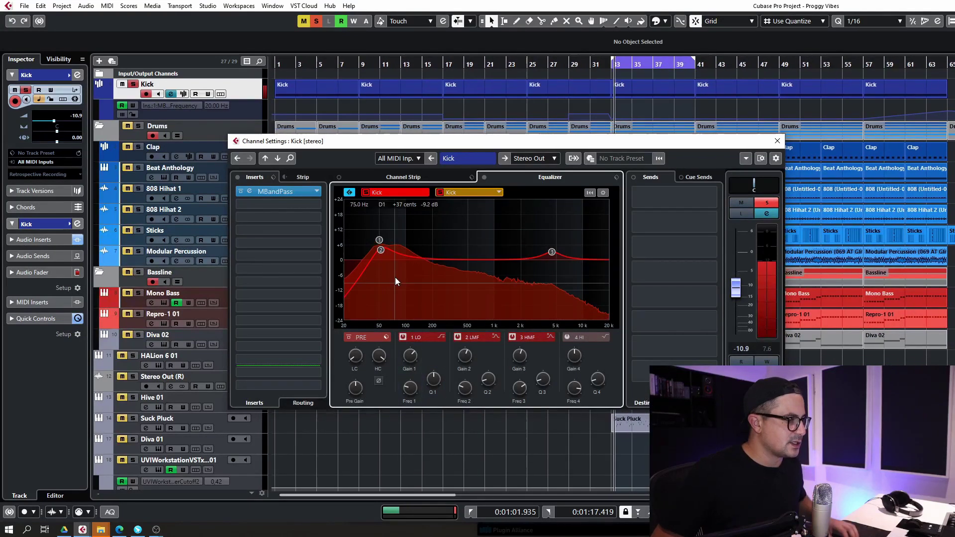
pyautogui.click(403, 337)
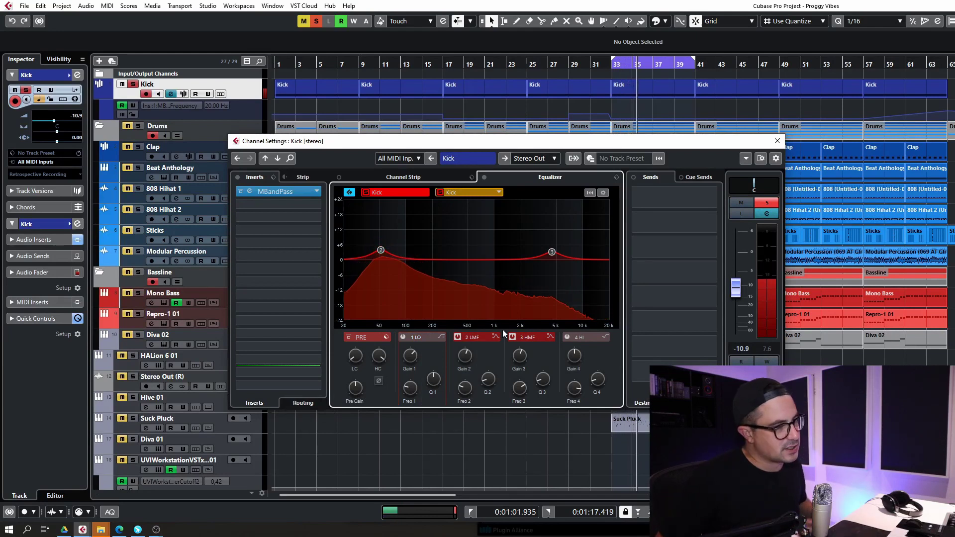
pyautogui.moveTo(529, 352)
pyautogui.press('space')
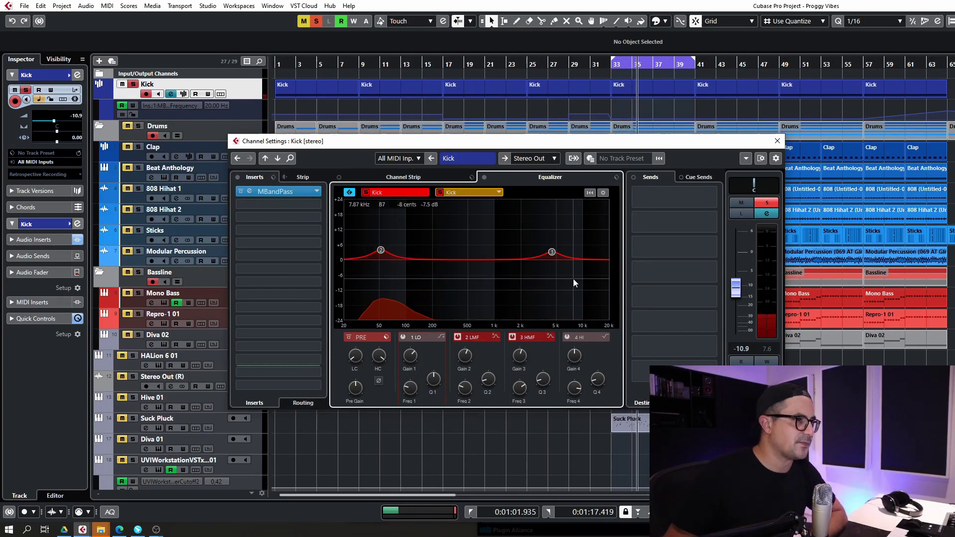
pyautogui.click(777, 141)
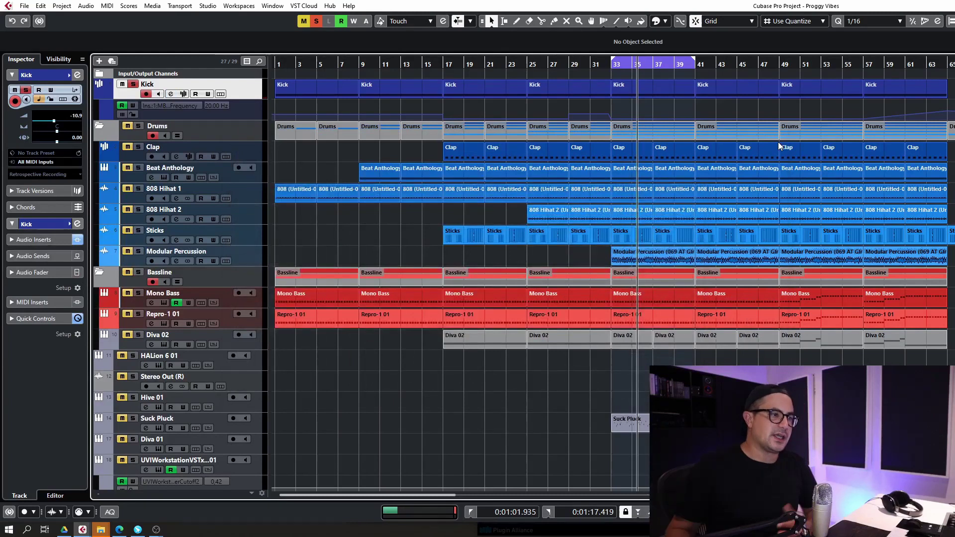